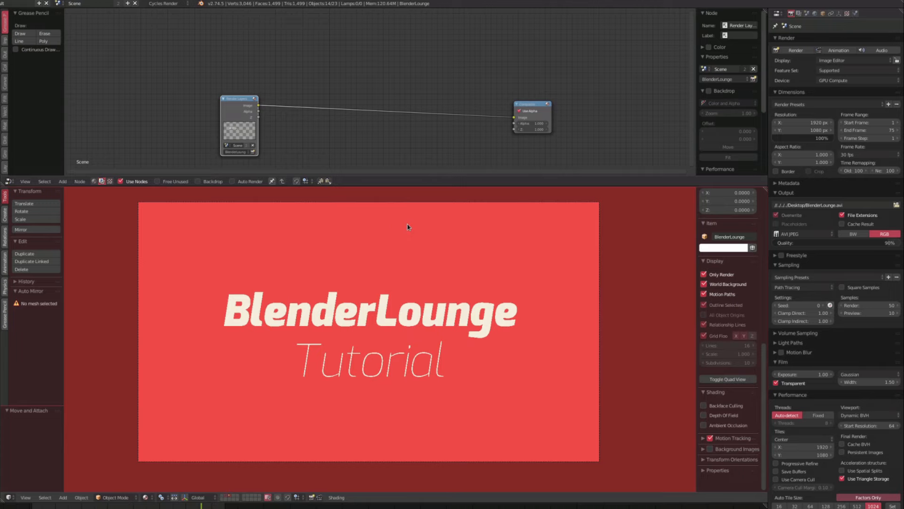
- Preview the title animation and reposition the Render Layers and Composite nodes, leaving a wide gap between them for effects
left_click_drag(531, 108, 522, 96)
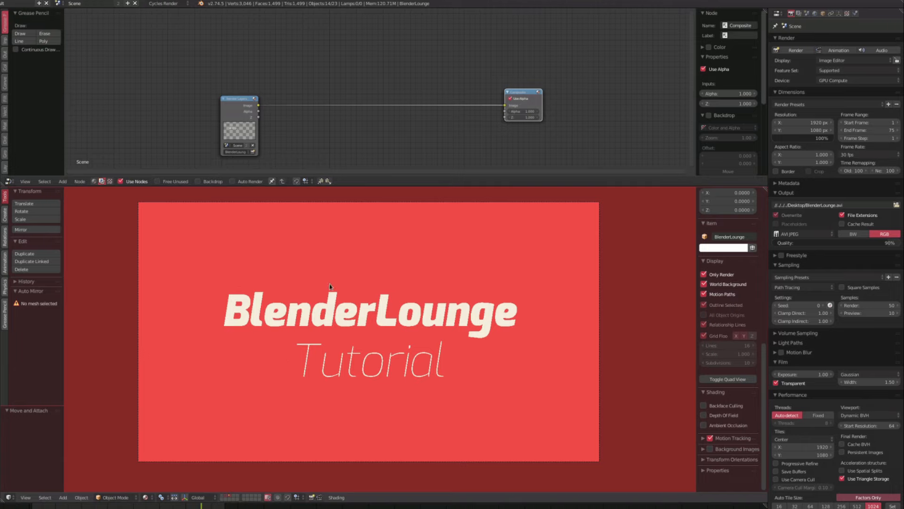
key("alt+a")
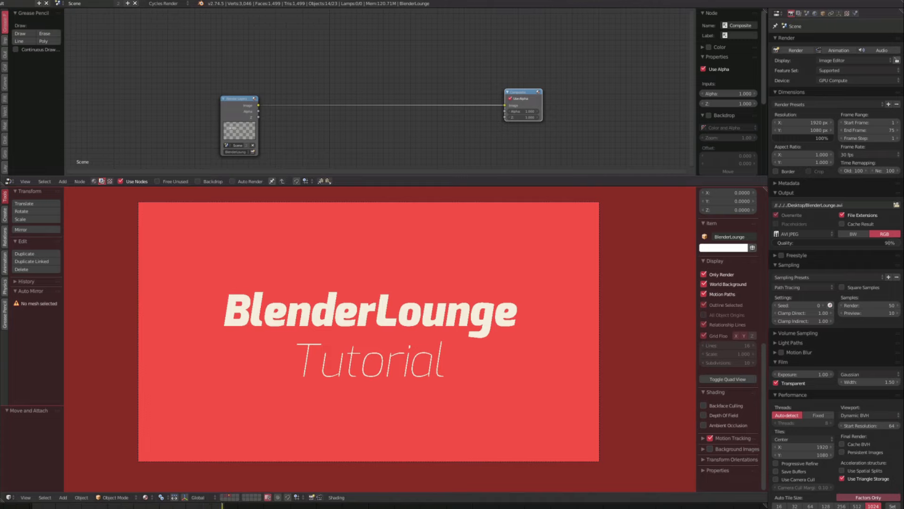
left_click_drag(233, 103, 218, 71)
left_click_drag(523, 94, 463, 64)
left_click_drag(220, 72, 201, 67)
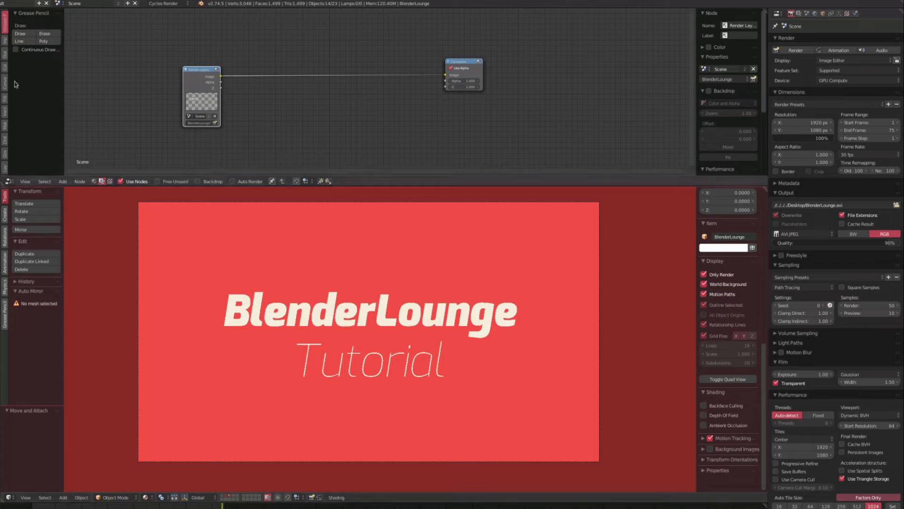
- Insert a Sun Beams filter node on the link between Render Layers and Composite
left_click(5, 99)
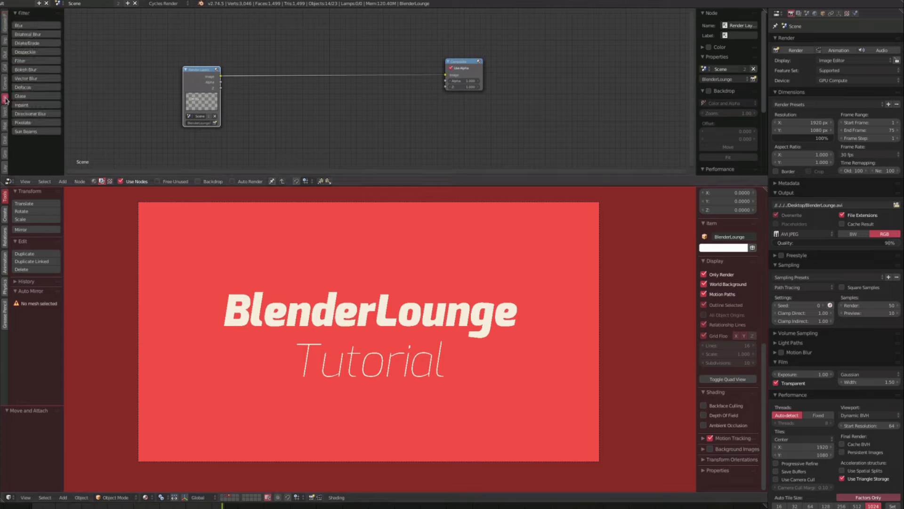
left_click(21, 133)
left_click(248, 70)
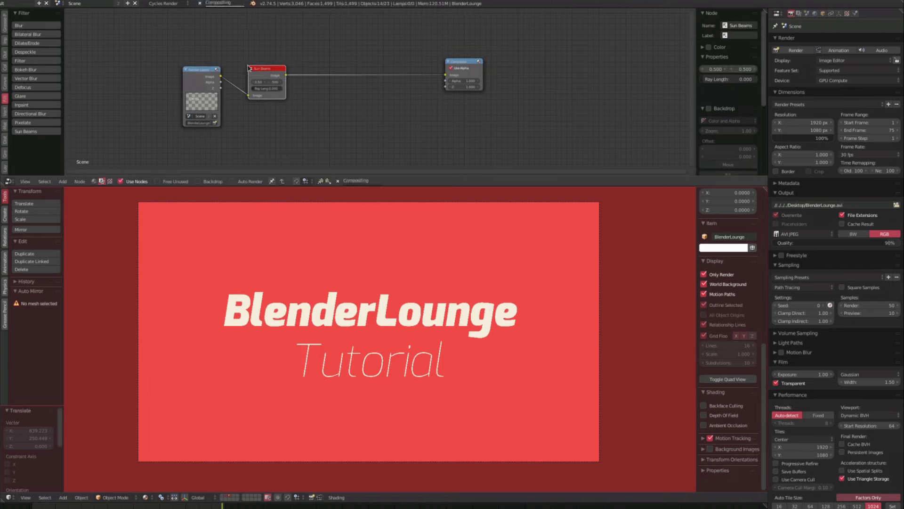
- Set the Sun Beams ray length to 0.6 and render the current frame
left_click(267, 89)
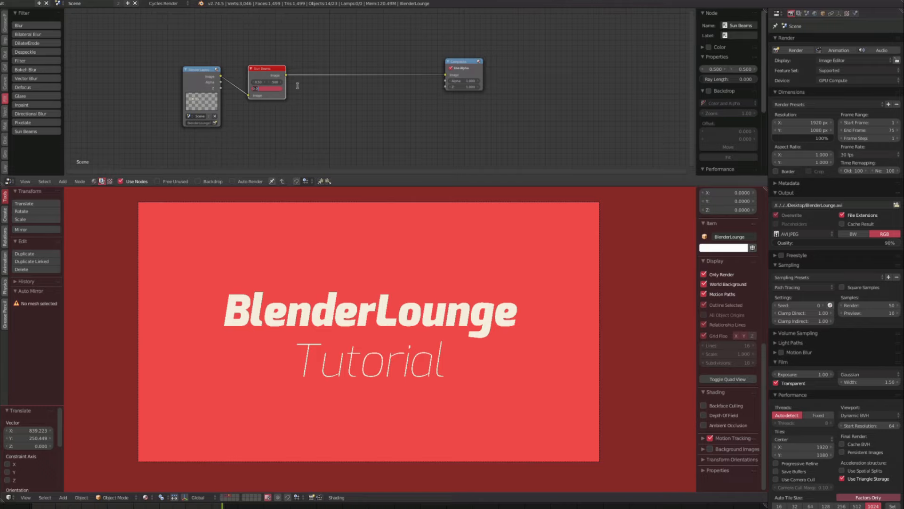
type("0.6")
key("Return")
key("F12")
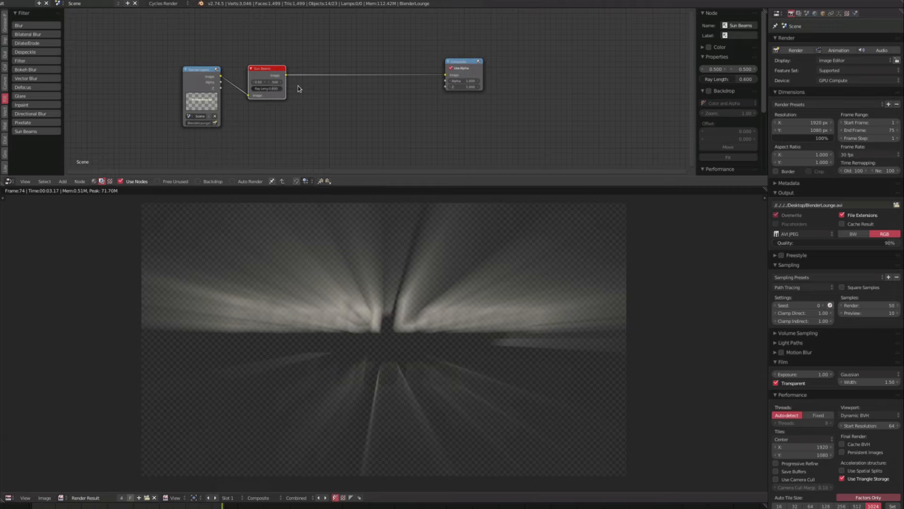
- Set the Sun Beams ray length to 0 to compare the effect, and restore it to 0.6
left_click(262, 88)
type("0")
key("Return")
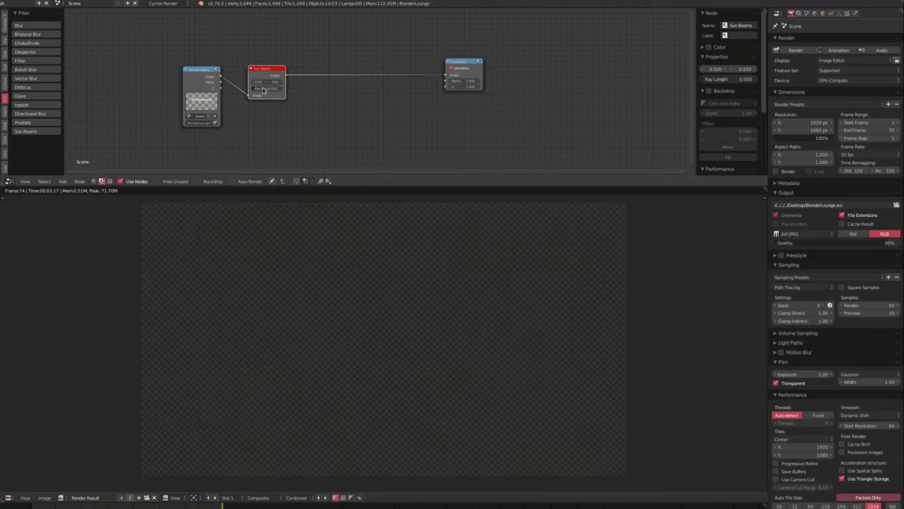
left_click(262, 88)
type(".6")
key("Return")
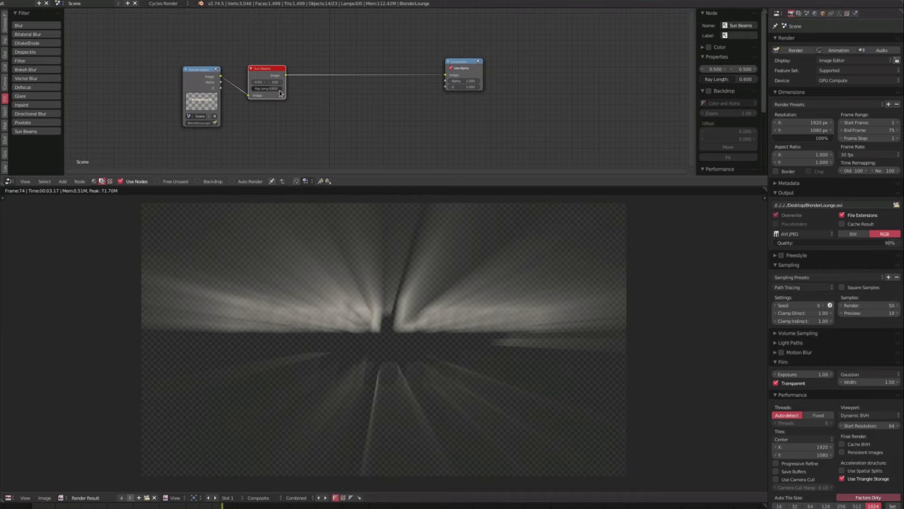
- Widen the Sun Beams node and set both coordinates of its ray source to 5
left_click_drag(286, 87, 304, 86)
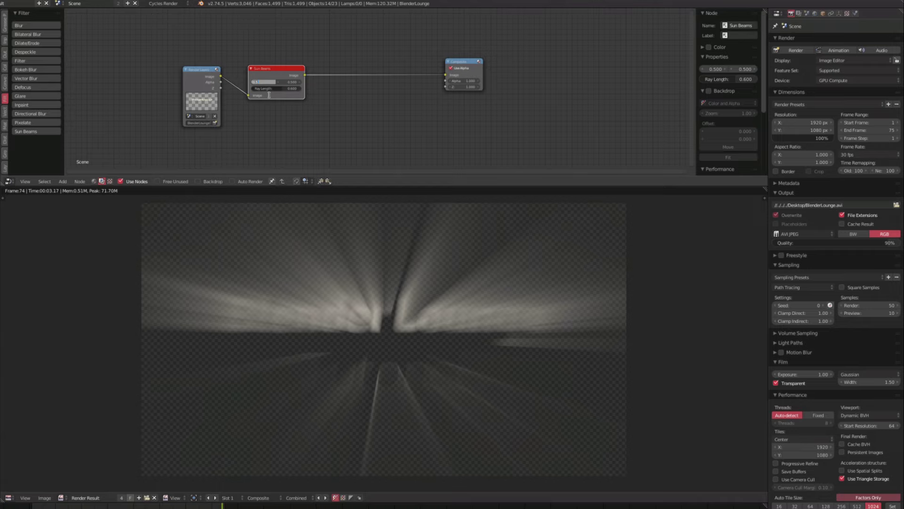
key("Return")
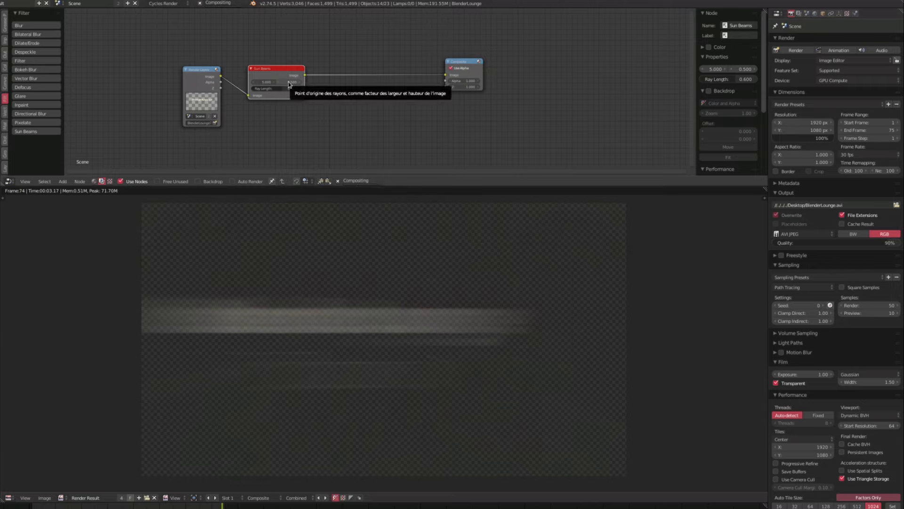
left_click(289, 83)
type("5")
key("Return")
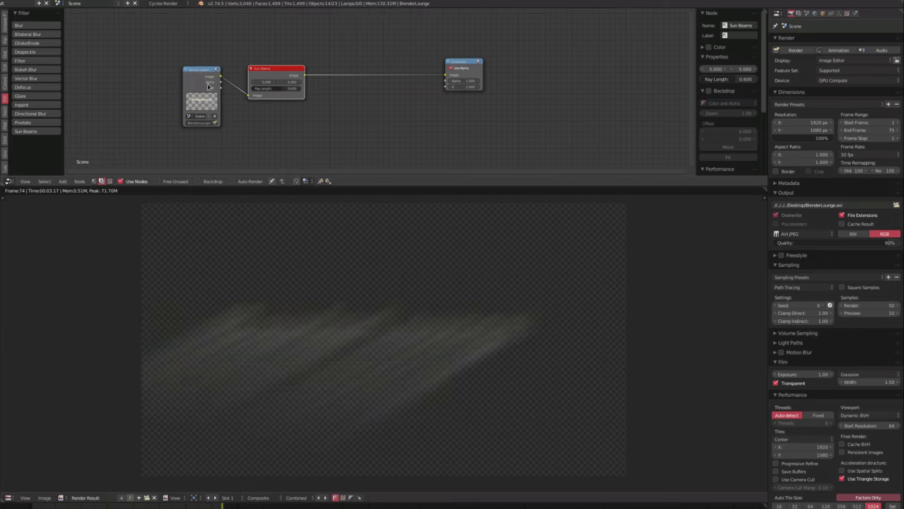
- Rearrange the Render Layers and Sun Beams nodes, and insert a Gamma node after Sun Beams with gamma 0.001
left_click_drag(205, 76, 195, 64)
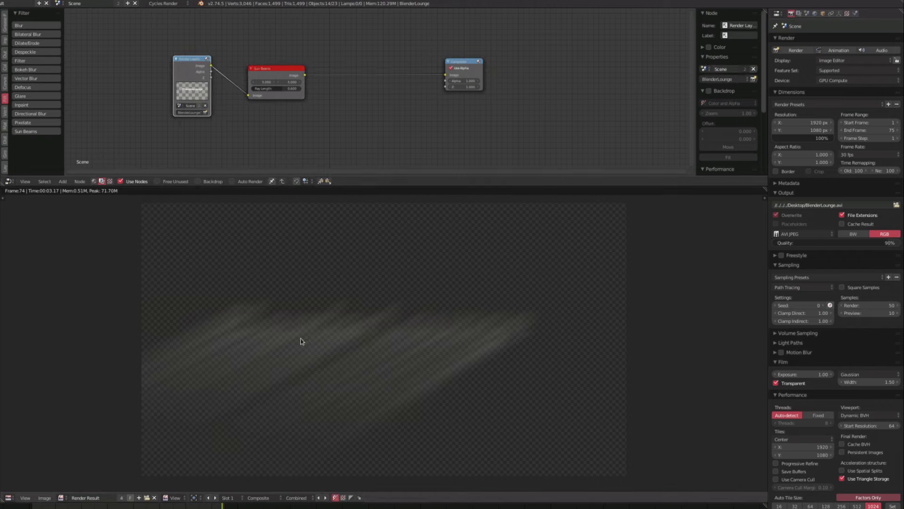
left_click_drag(282, 76, 263, 97)
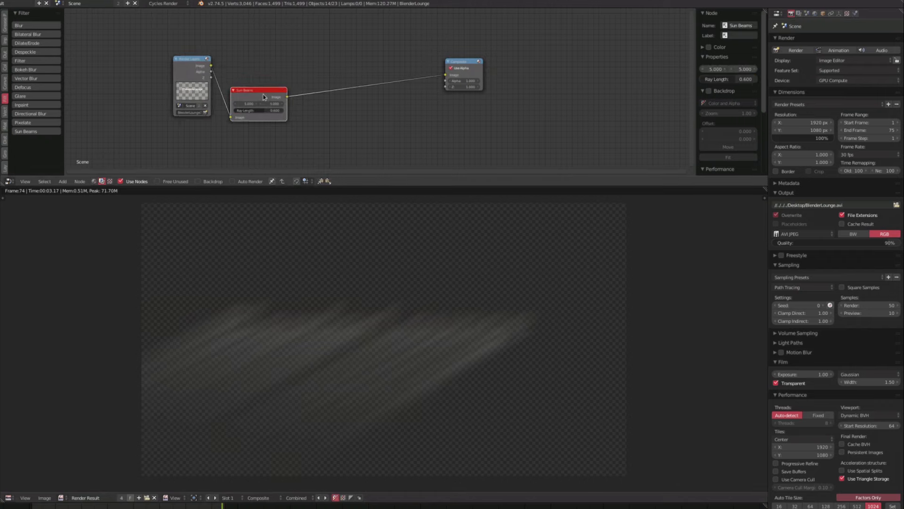
left_click(4, 69)
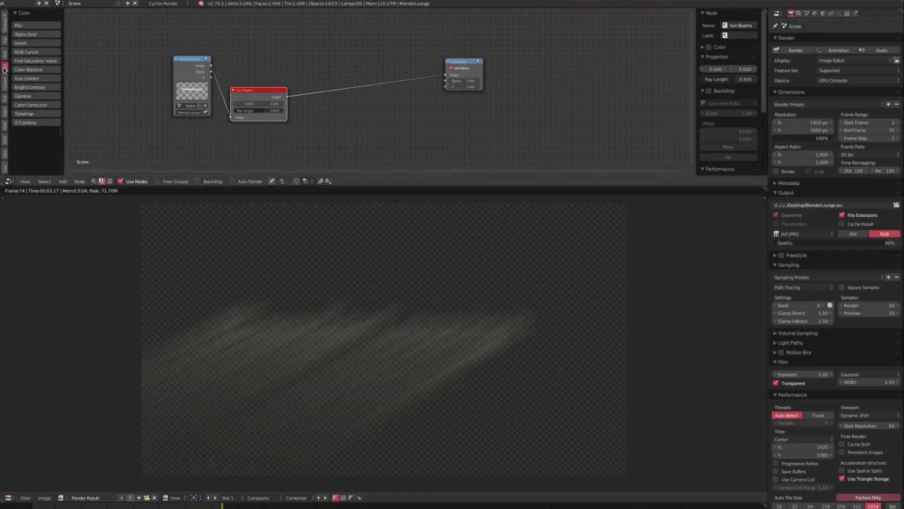
left_click(22, 95)
left_click(309, 90)
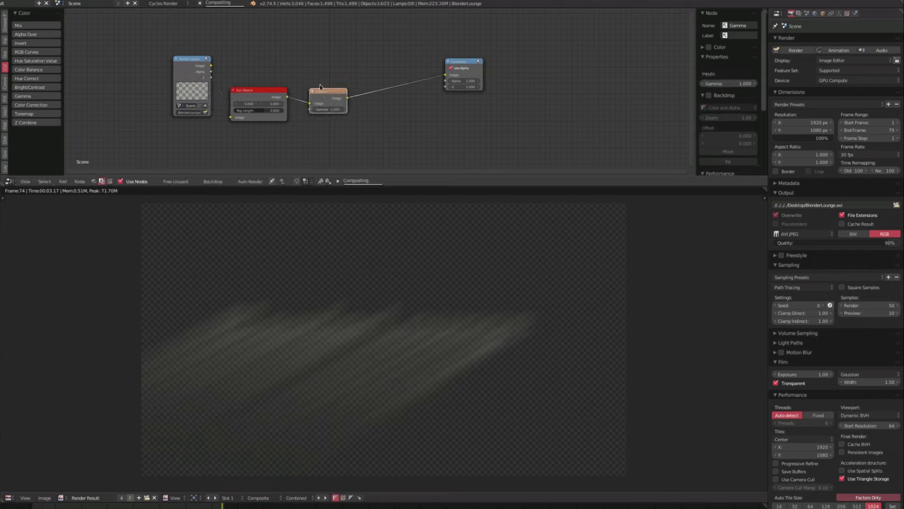
left_click_drag(331, 114, 329, 116)
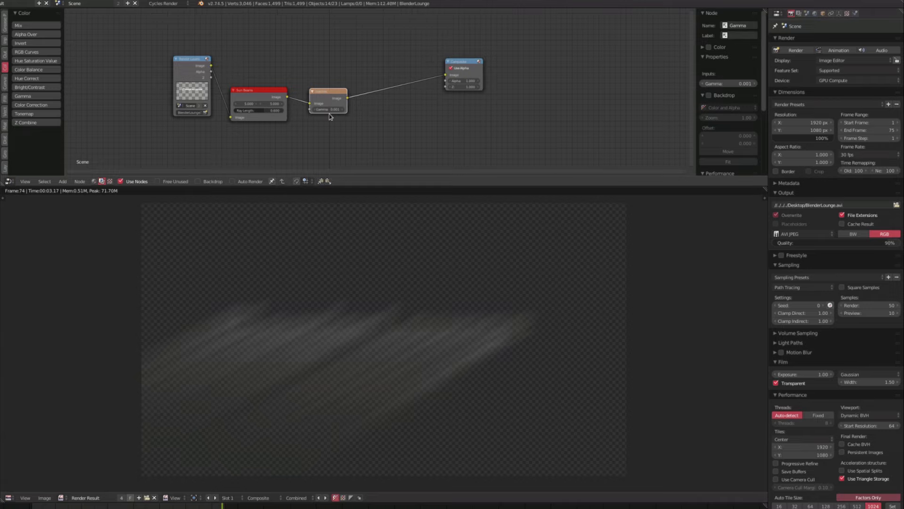
- Insert a ColorRamp node between Gamma and Composite and make its black stop fully transparent
left_click(4, 82)
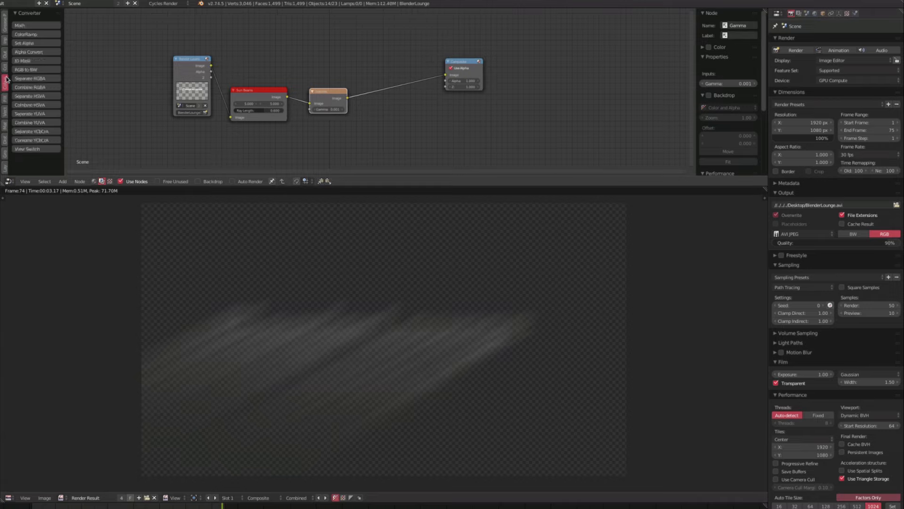
left_click(26, 34)
left_click(354, 74)
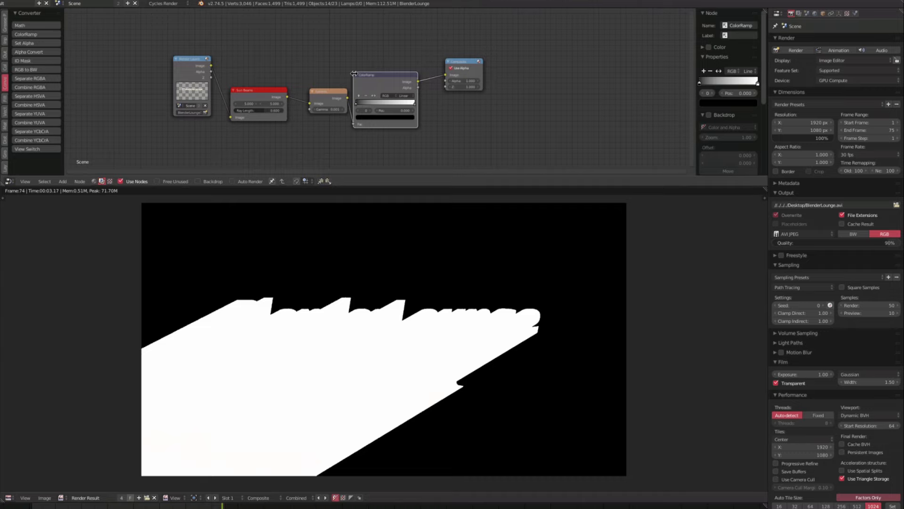
left_click_drag(354, 74, 380, 75)
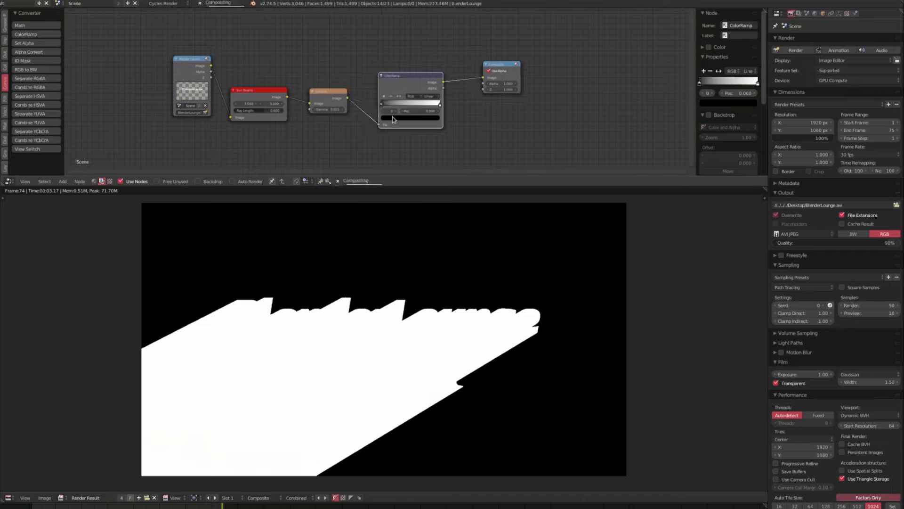
left_click(393, 117)
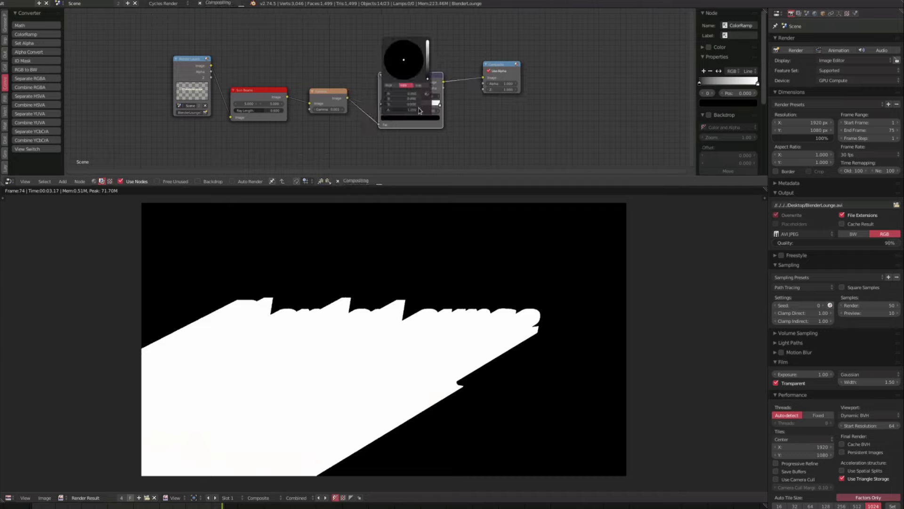
left_click_drag(416, 110, 383, 113)
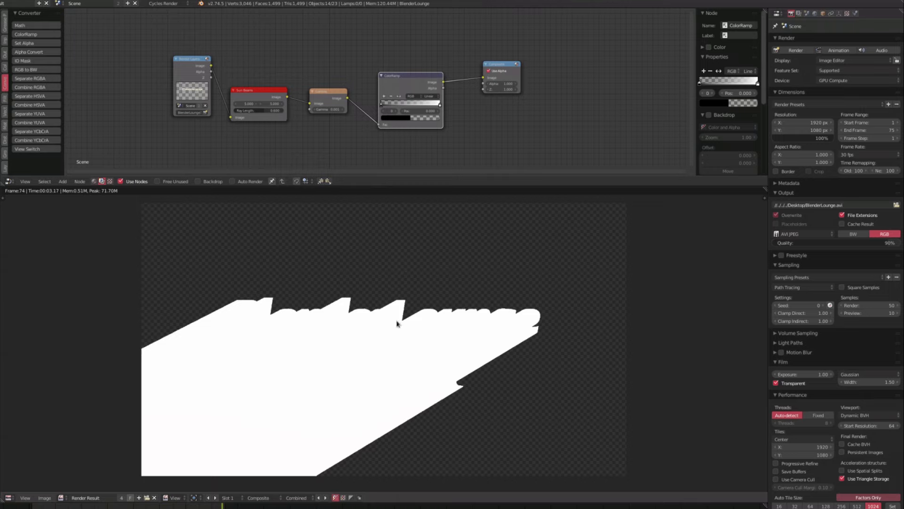
- Change the ColorRamp's white end stop to black with an alpha of 0.25
left_click(439, 105)
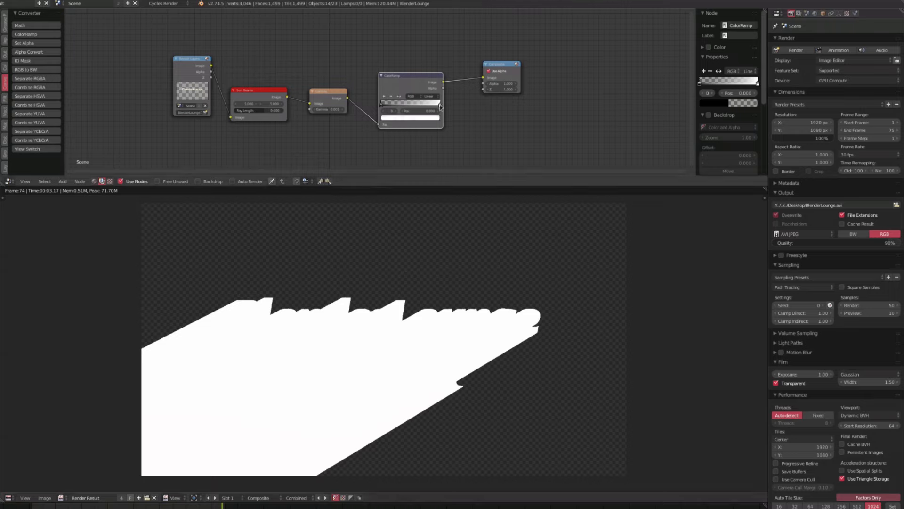
left_click(416, 119)
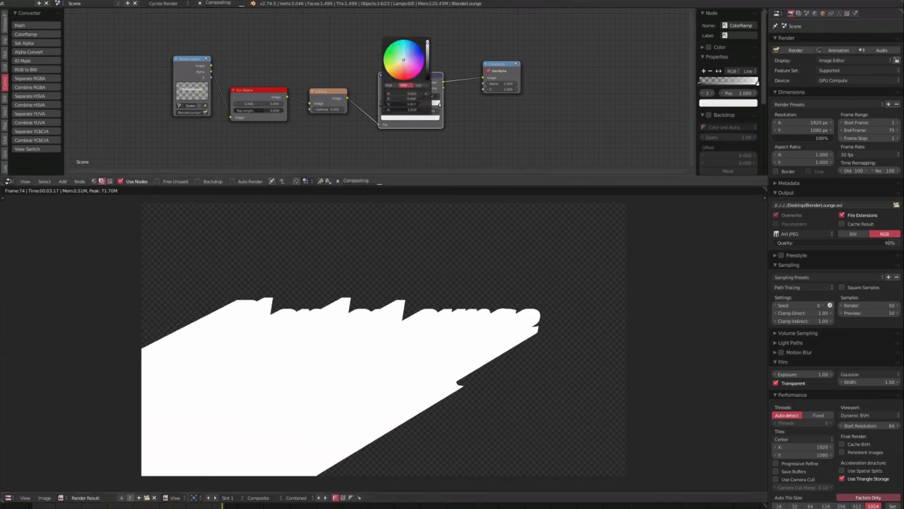
left_click_drag(428, 43, 428, 80)
left_click(403, 109)
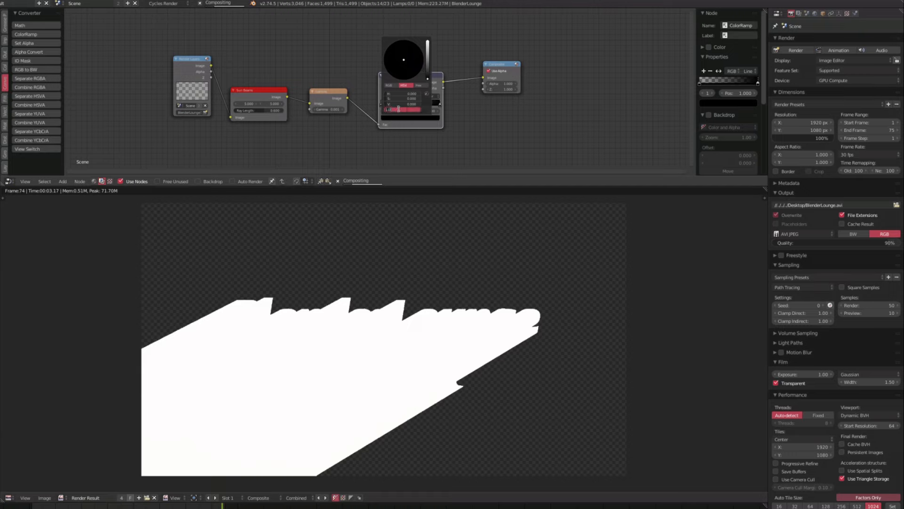
type("0.25")
key("Return")
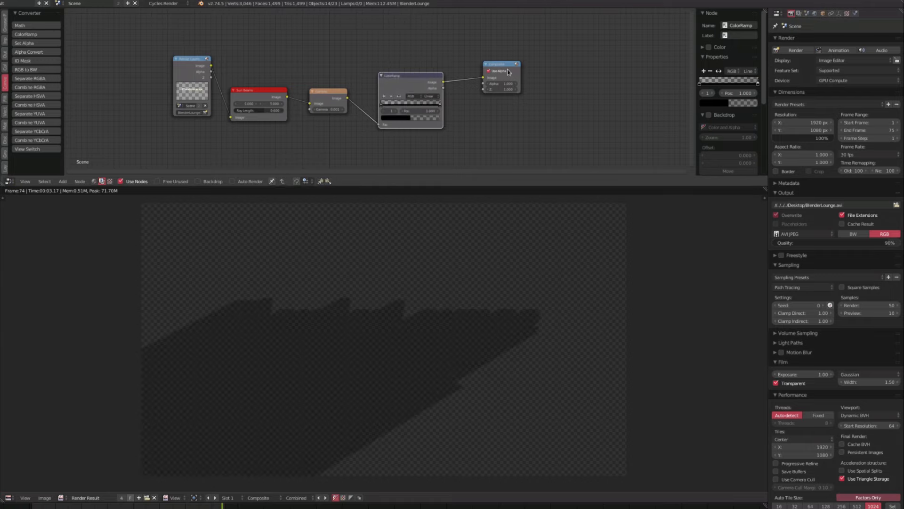
- Insert an Alpha Over node between ColorRamp and Composite, and link the Render Layers image to its second image input
left_click_drag(510, 64, 526, 43)
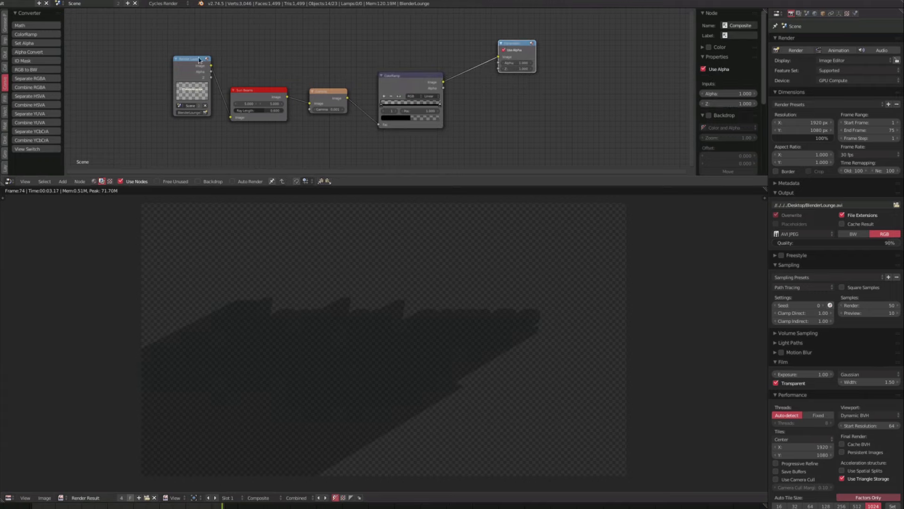
left_click_drag(199, 60, 189, 48)
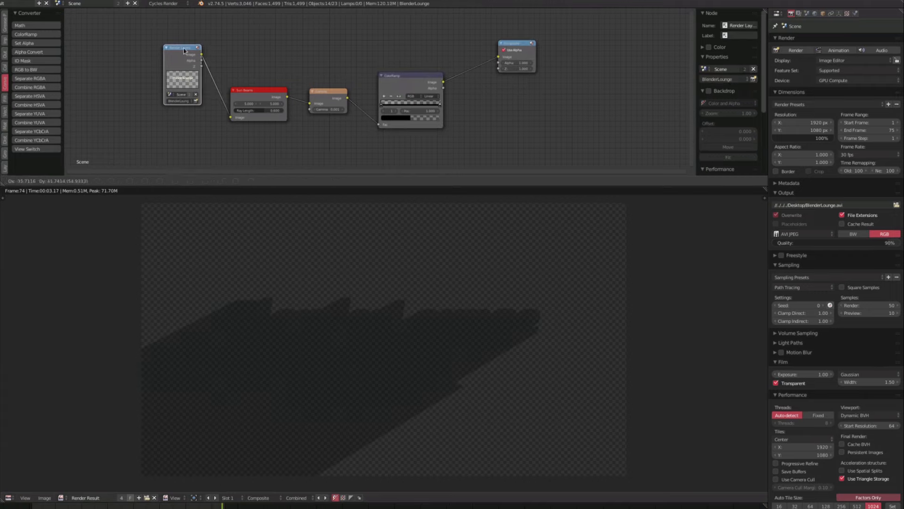
left_click(6, 56)
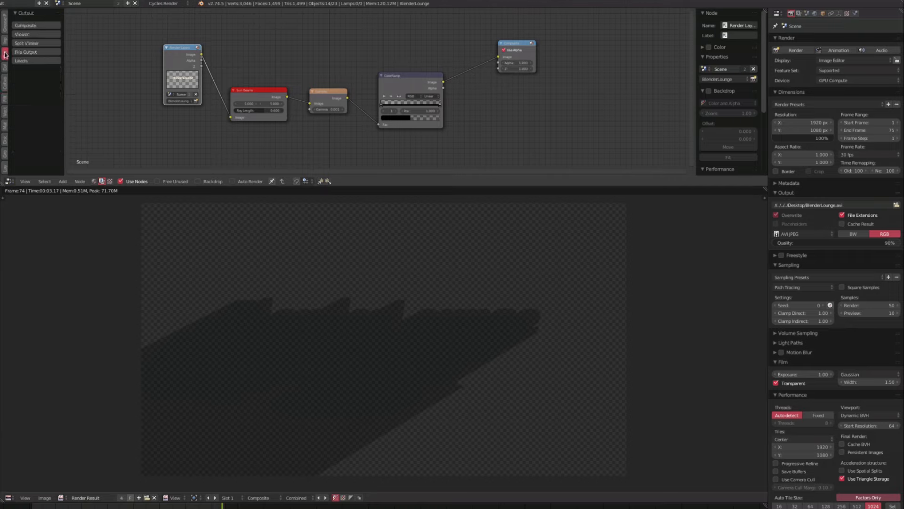
left_click(5, 70)
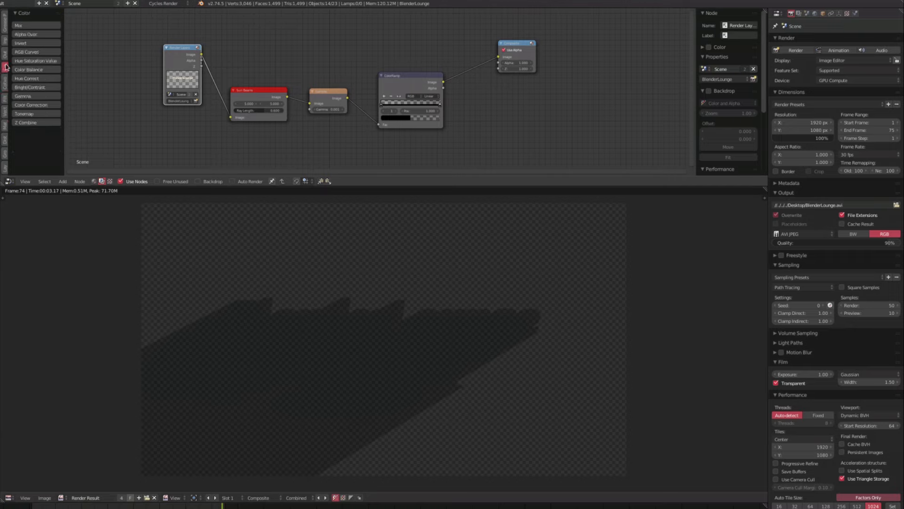
left_click(26, 34)
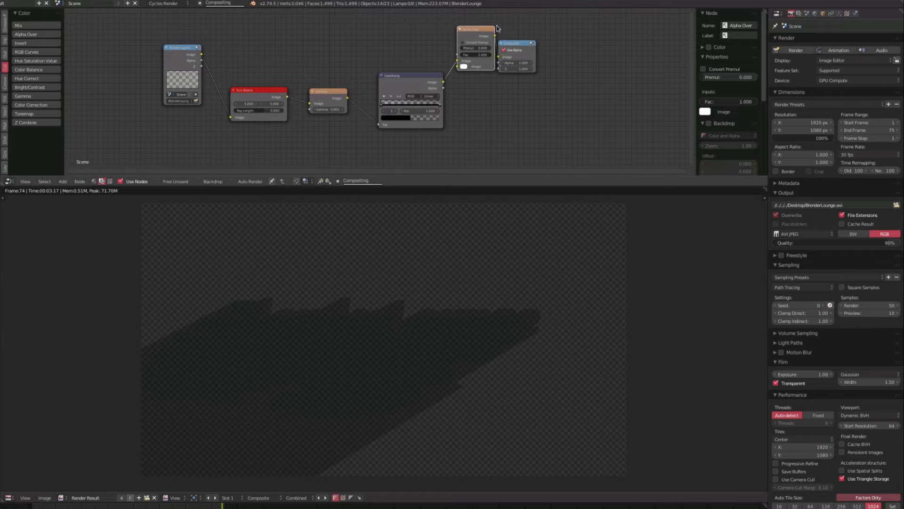
left_click(457, 28)
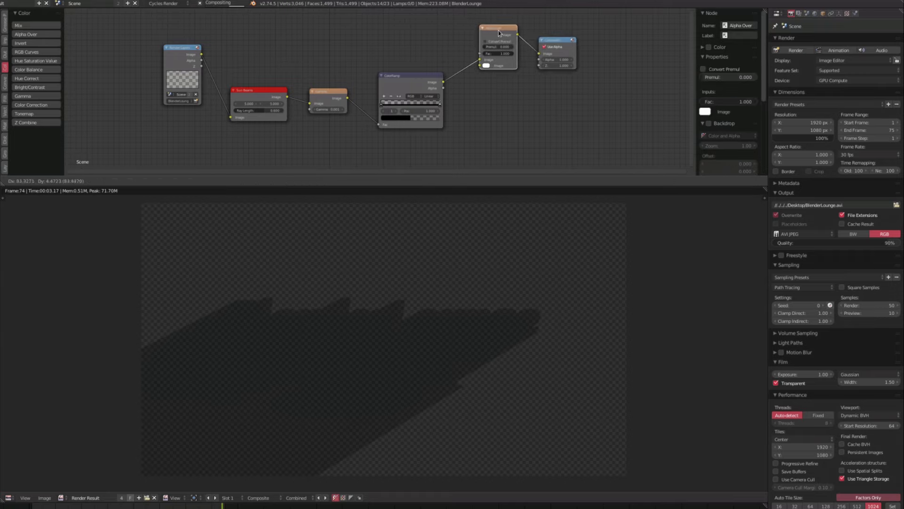
left_click_drag(201, 54, 480, 66)
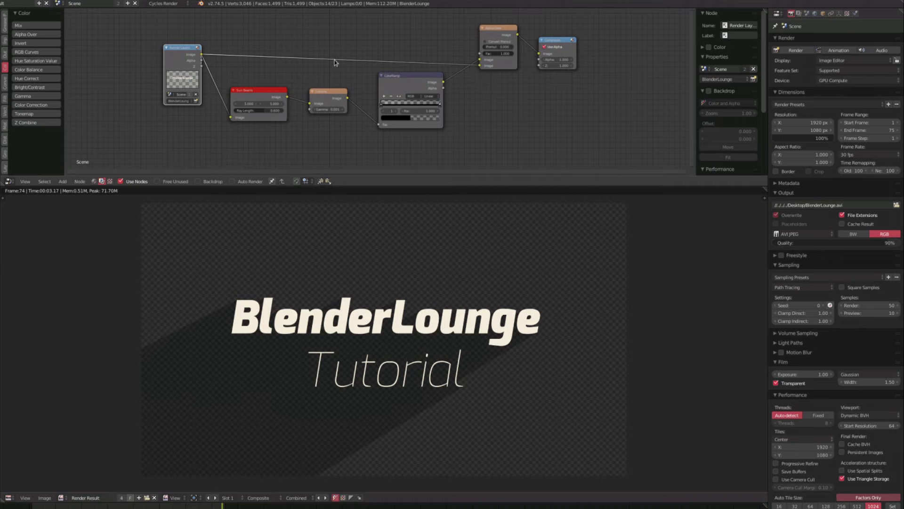
- Duplicate the Alpha Over node between the existing one and Composite, and feed the first node's output into the copy's second image input
middle_click_drag(337, 62, 325, 72)
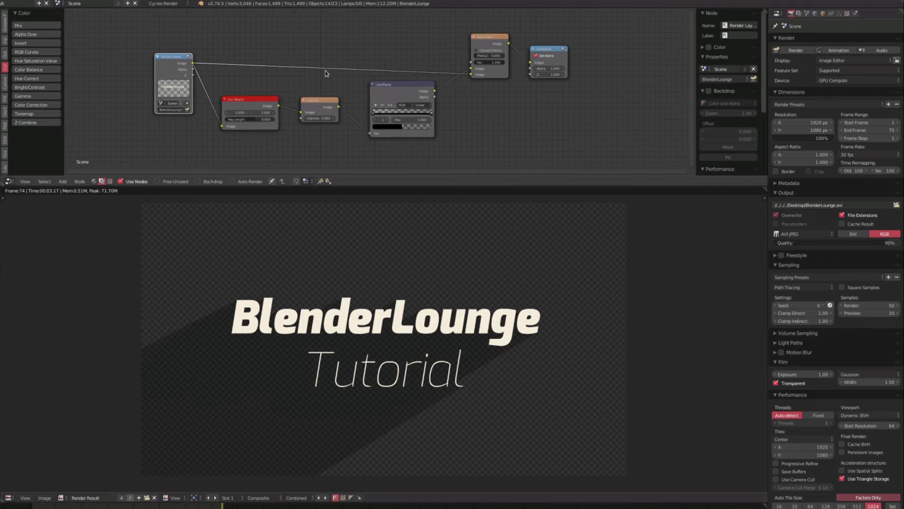
right_click_drag(563, 53, 630, 47)
right_click(492, 38)
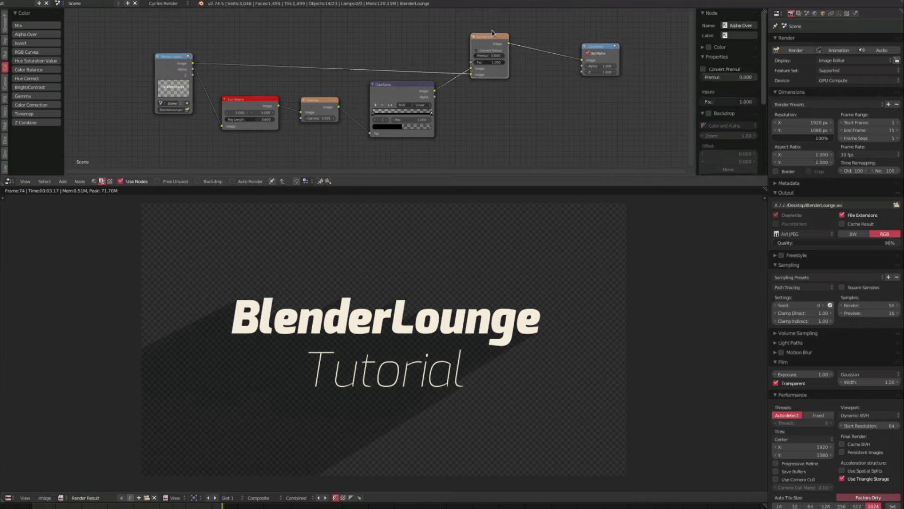
key("shift+d")
left_click(528, 82)
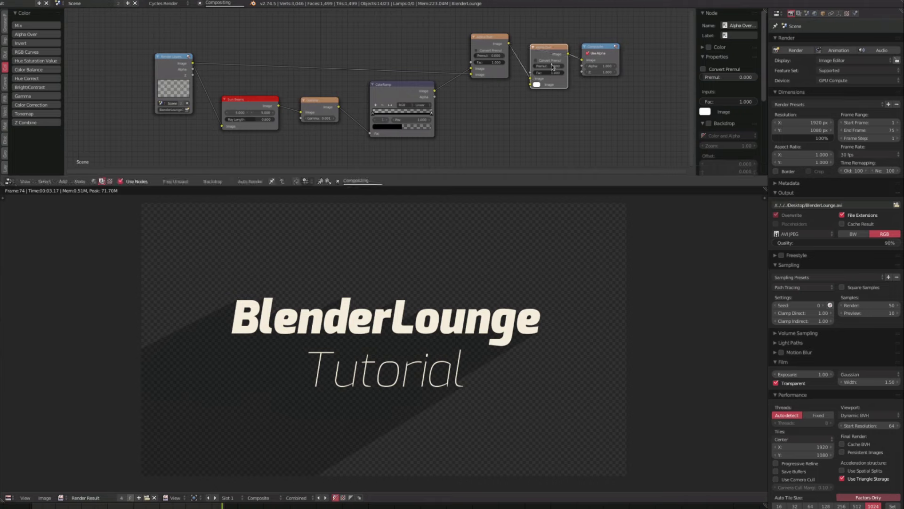
left_click_drag(531, 78, 530, 84)
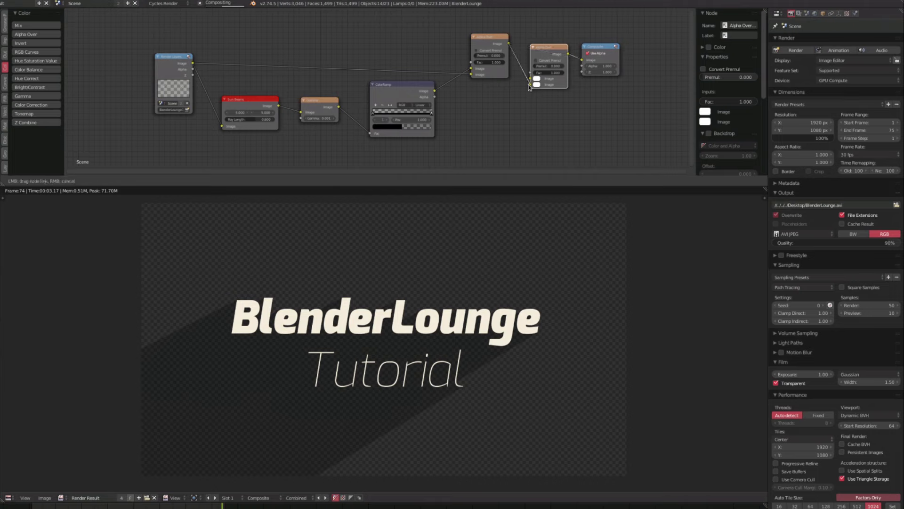
- Set the new Alpha Over node's first image color to the red sampled from the World background color
left_click(815, 15)
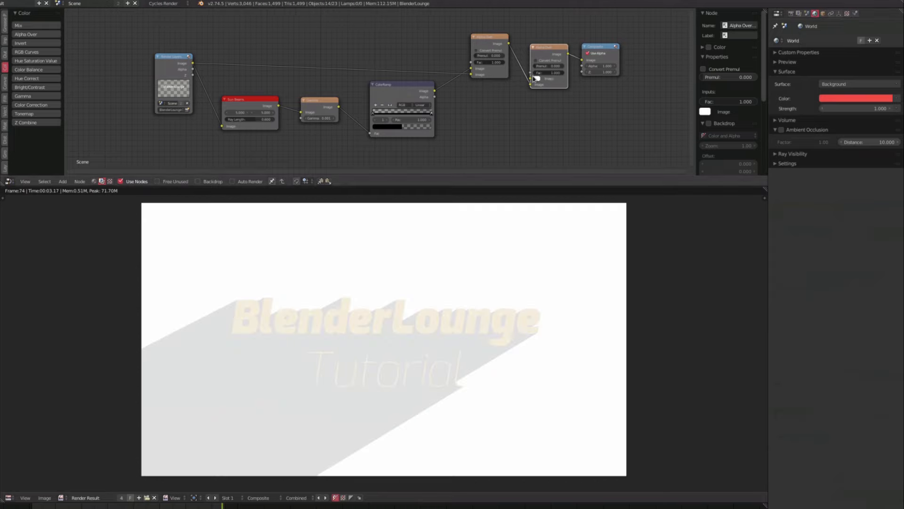
left_click(537, 78)
left_click(578, 137)
left_click(862, 98)
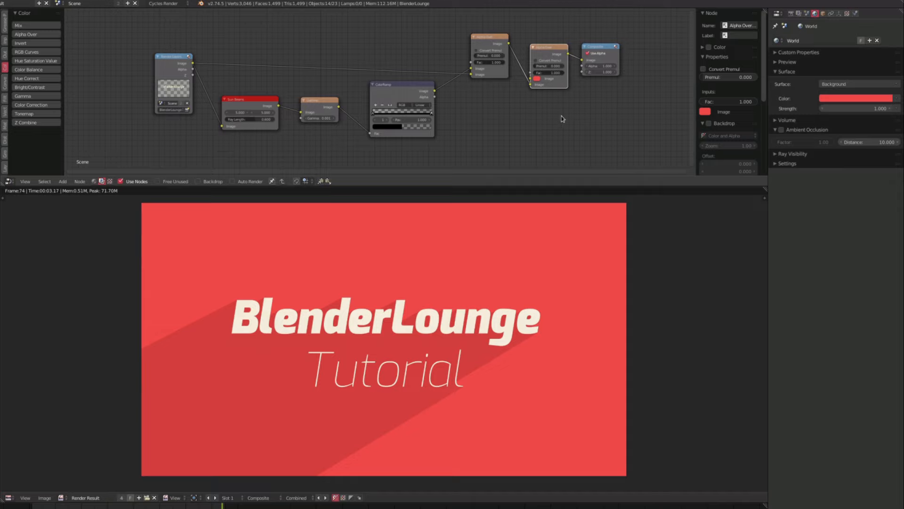
- Move the ColorRamp, Gamma and Sun Beams nodes up, above the link from Render Layers to Alpha Over
left_click(400, 87)
left_click_drag(399, 86, 386, 7)
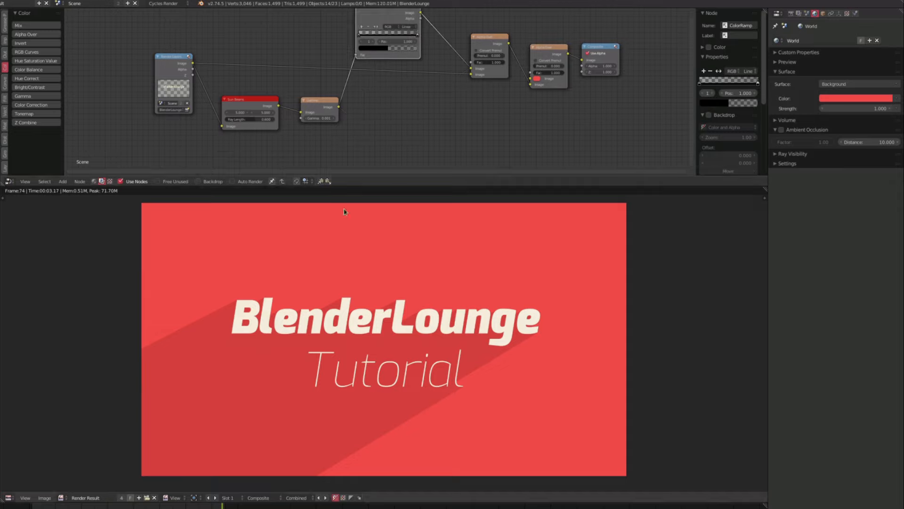
left_click_drag(321, 100, 314, 54)
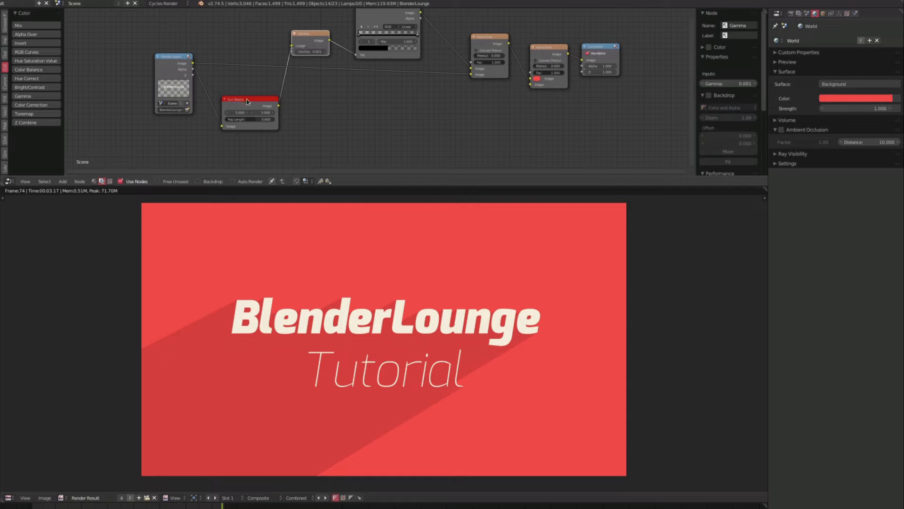
left_click_drag(245, 100, 245, 30)
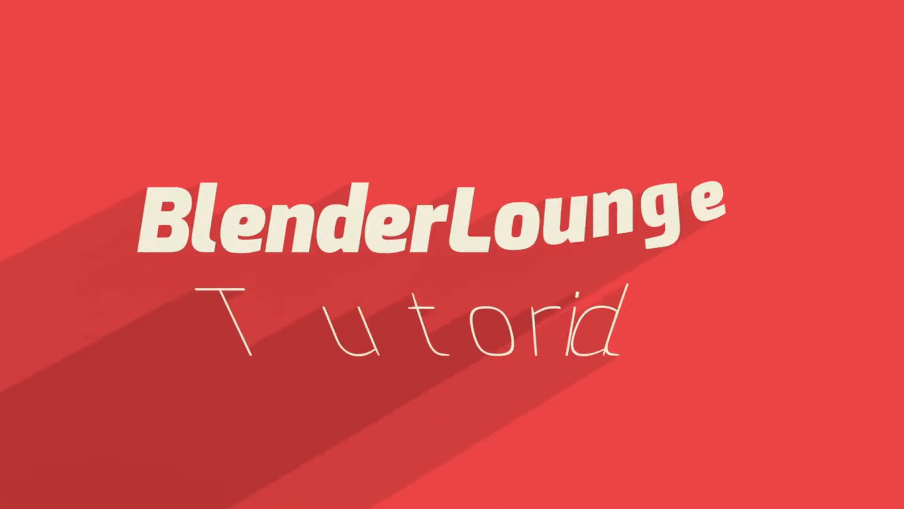
key("Escape")
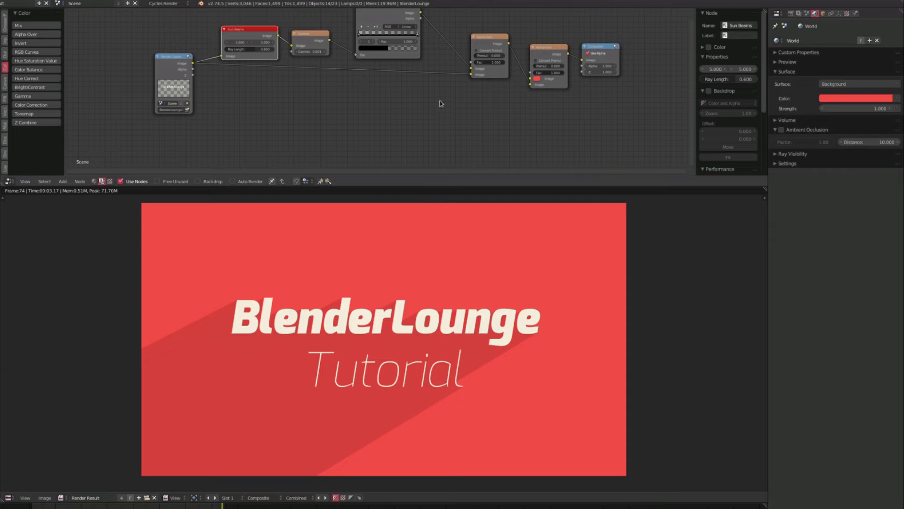
middle_click_drag(441, 101, 349, 96)
key("Home")
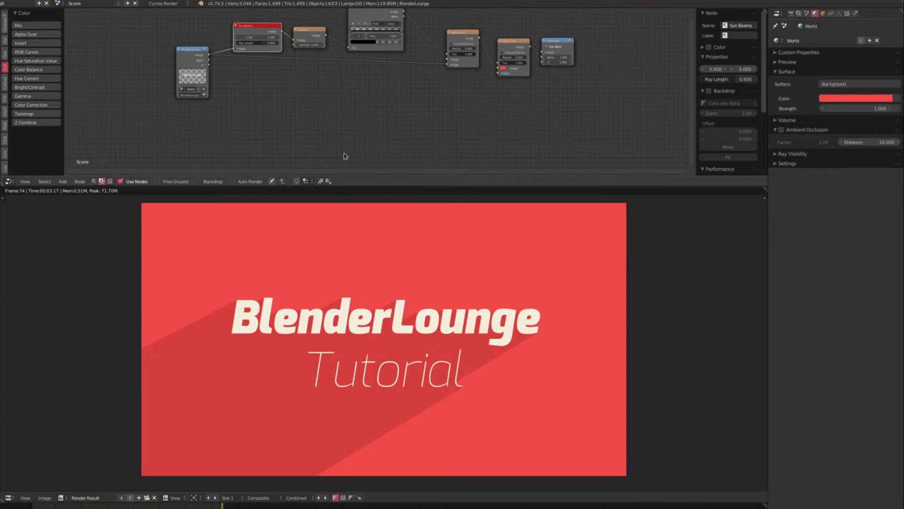
- Switch the rendered image area to the 3D View, isolate the Tutorial and BlenderLounge scene layers in turn, and show both
left_click(9, 497)
left_click(28, 489)
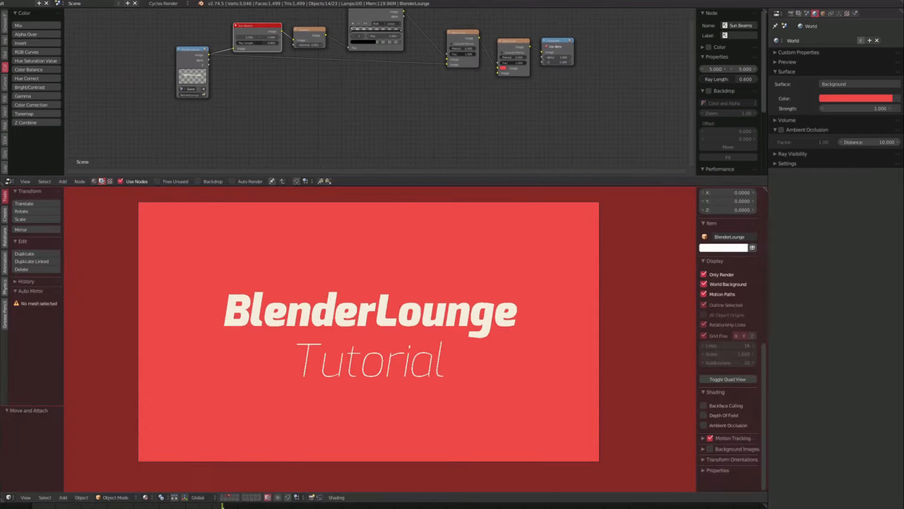
left_click(225, 497)
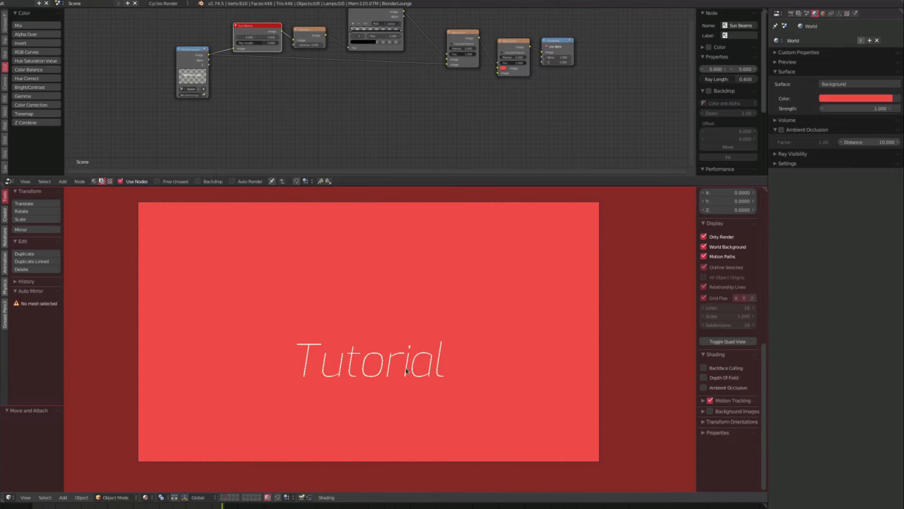
left_click(230, 495)
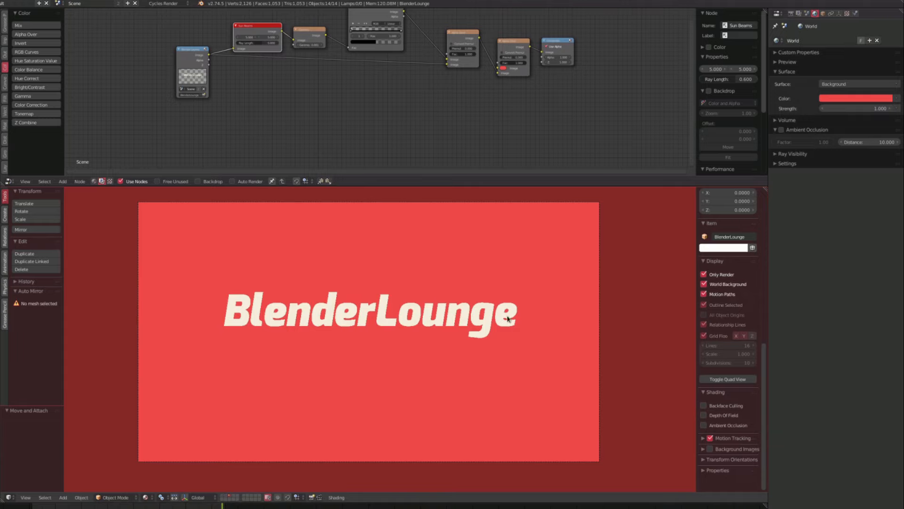
left_click(226, 496, "shift")
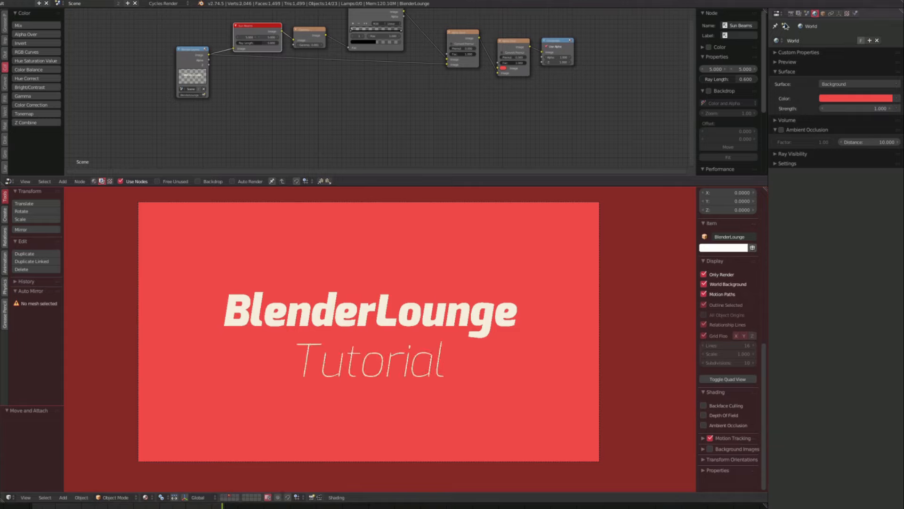
- Add a second render layer in the scene and limit the BlenderLounge render layer to the BlenderLounge text's scene layer
left_click(799, 14)
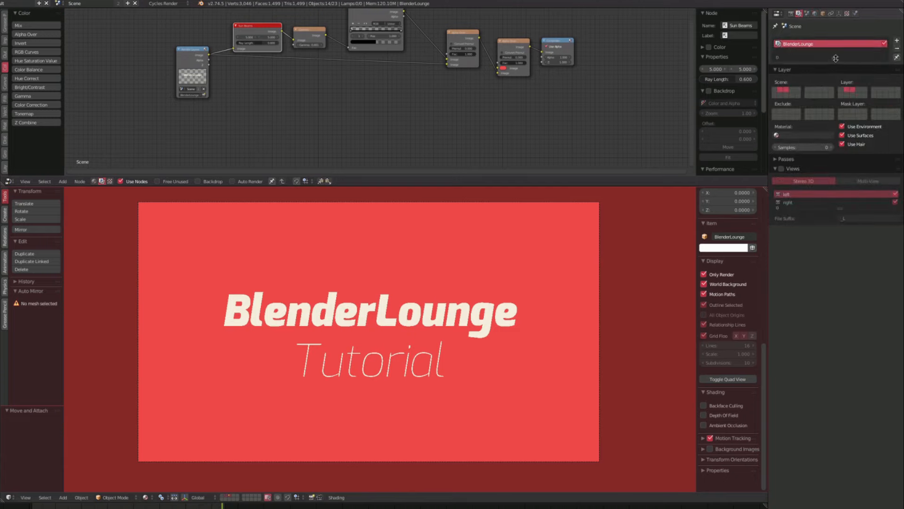
left_click_drag(834, 58, 837, 72)
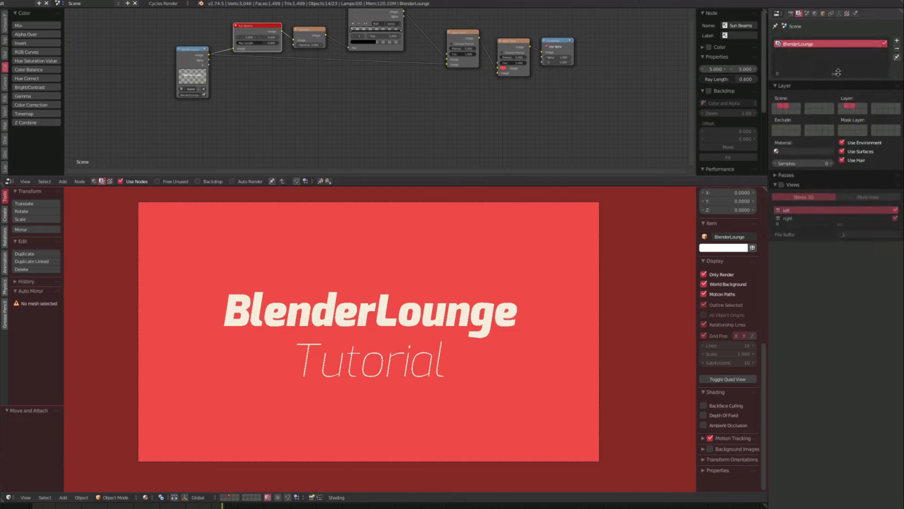
left_click(898, 41)
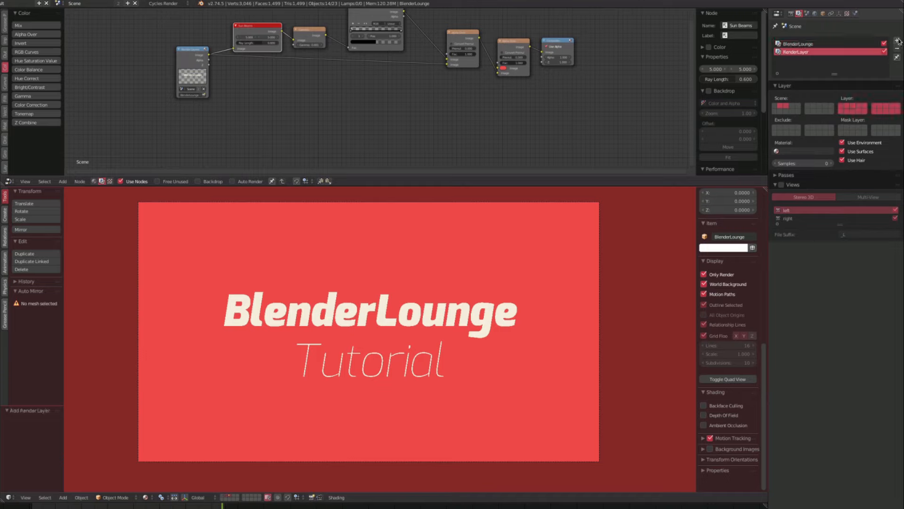
left_click(798, 45)
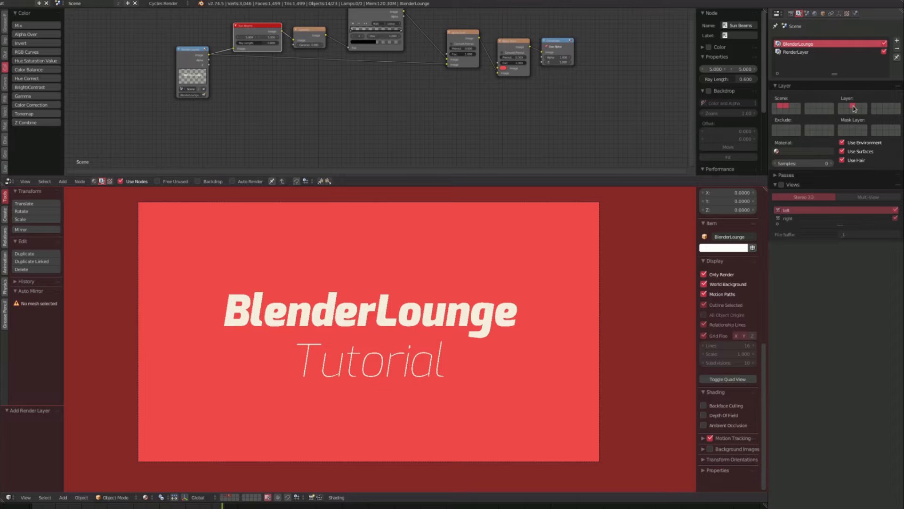
- Limit the new render layer to the Tutorial text's scene layer and rename it Tuto
left_click(803, 52)
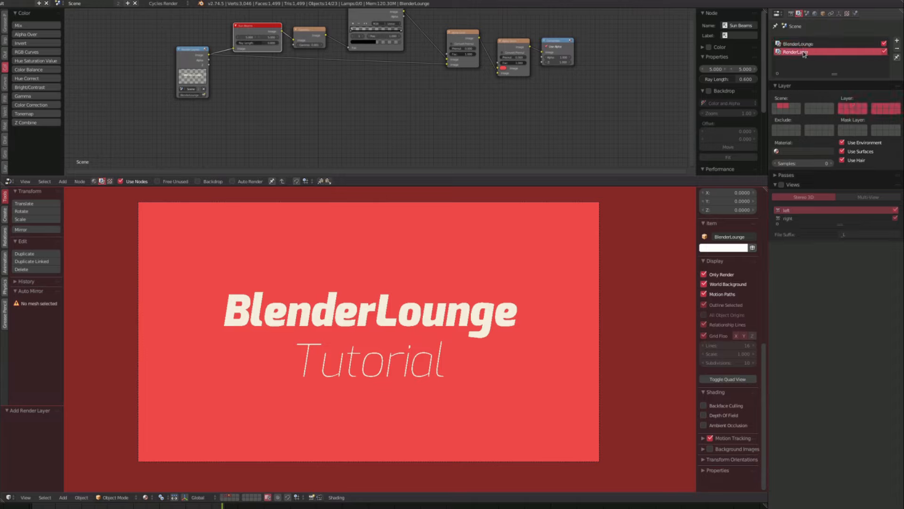
left_click(847, 106)
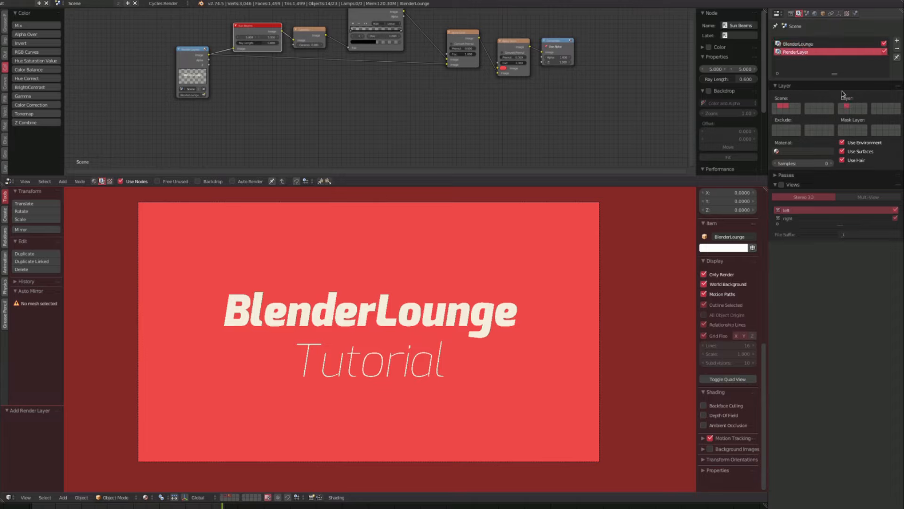
double_click(798, 52)
type("Tuto")
key("Return")
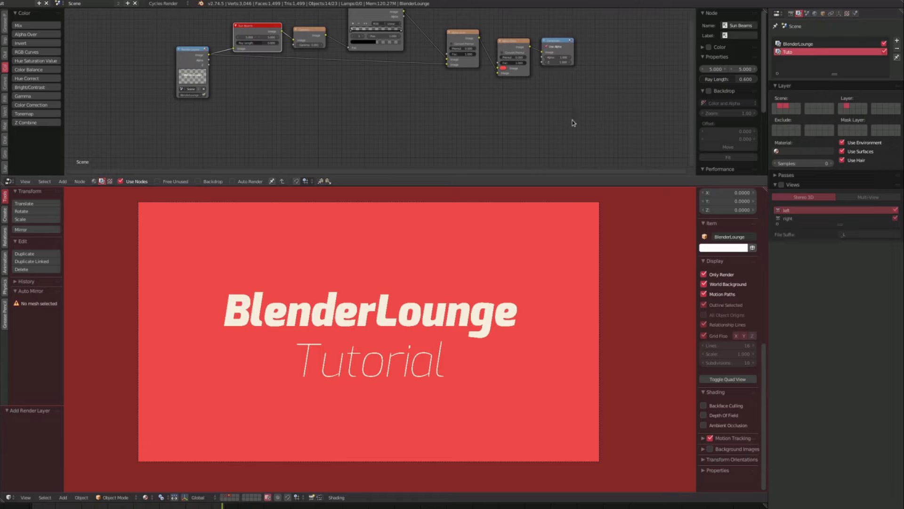
- Duplicate the Render Layers node below the original and set the copy to the Tuto render layer
left_click(186, 55)
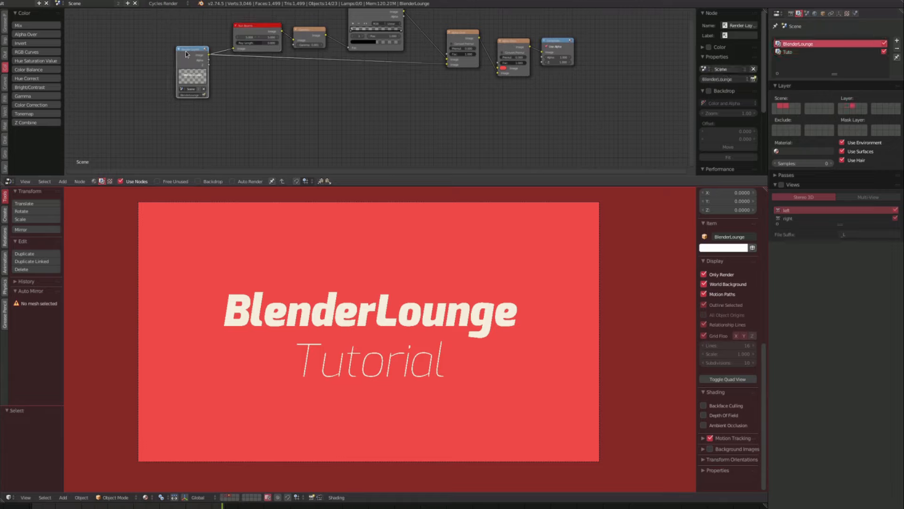
scroll(187, 53, "up", 4)
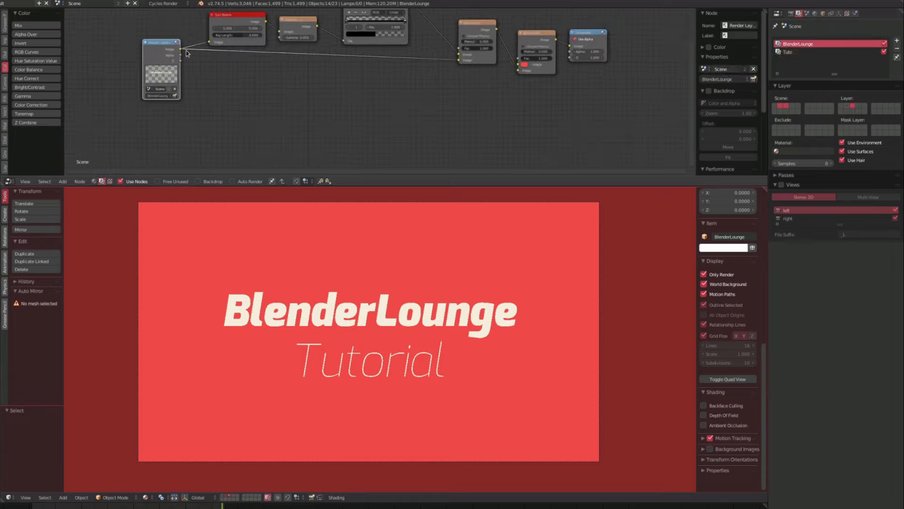
middle_click_drag(130, 46, 217, 59)
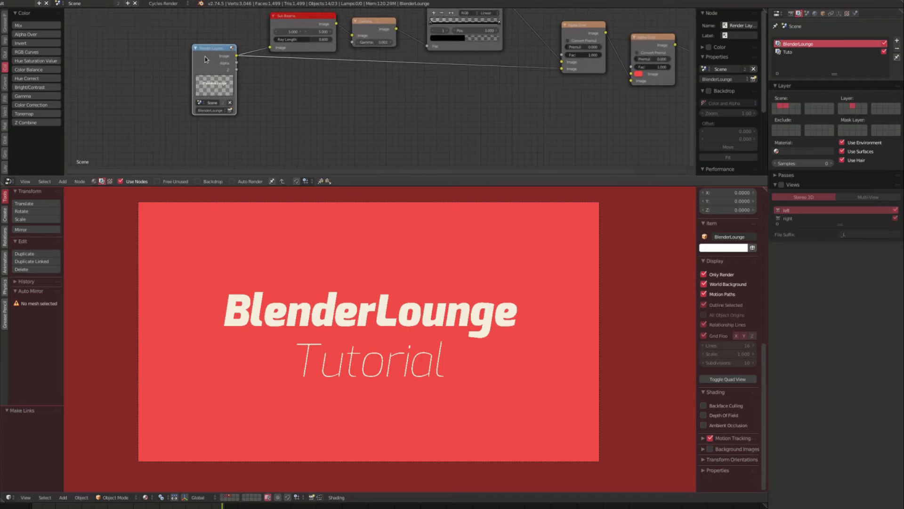
key("shift+d")
middle_click_drag(297, 130, 285, 78)
left_click_drag(213, 76, 209, 83)
left_click(197, 138)
left_click(198, 125)
scroll(312, 55, "down", 5)
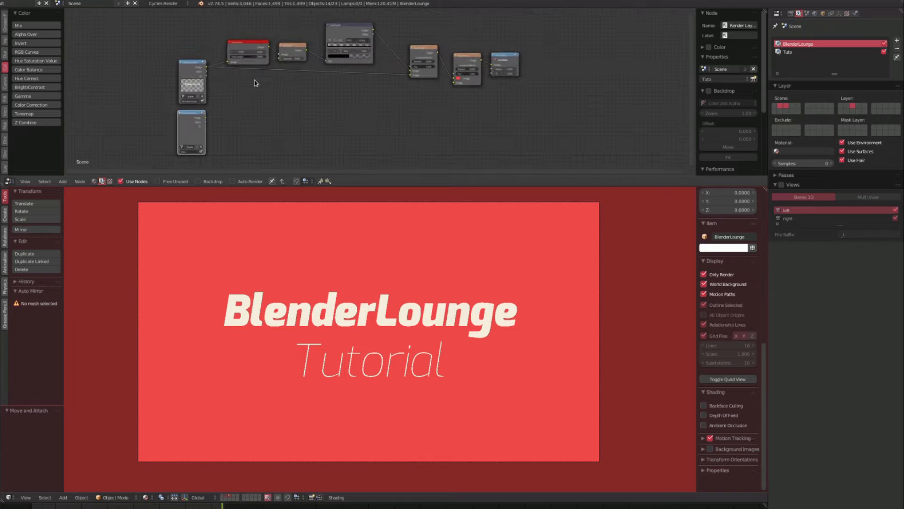
- Group the Sun Beams, Gamma, ColorRamp and first Alpha Over nodes into one node group, and exit the group
scroll(255, 76, "up", 3)
left_click(216, 31)
left_click(282, 36, "shift")
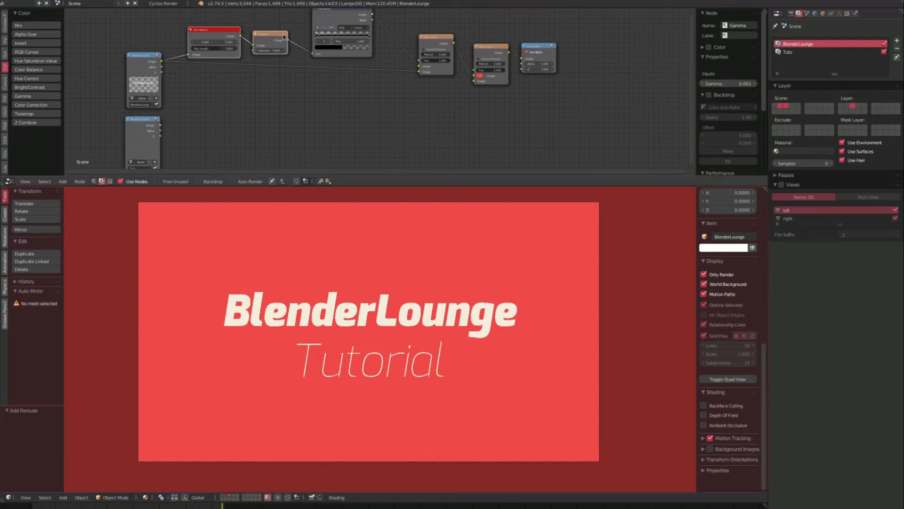
left_click(348, 20, "shift")
left_click(422, 37, "shift")
key("ctrl+g")
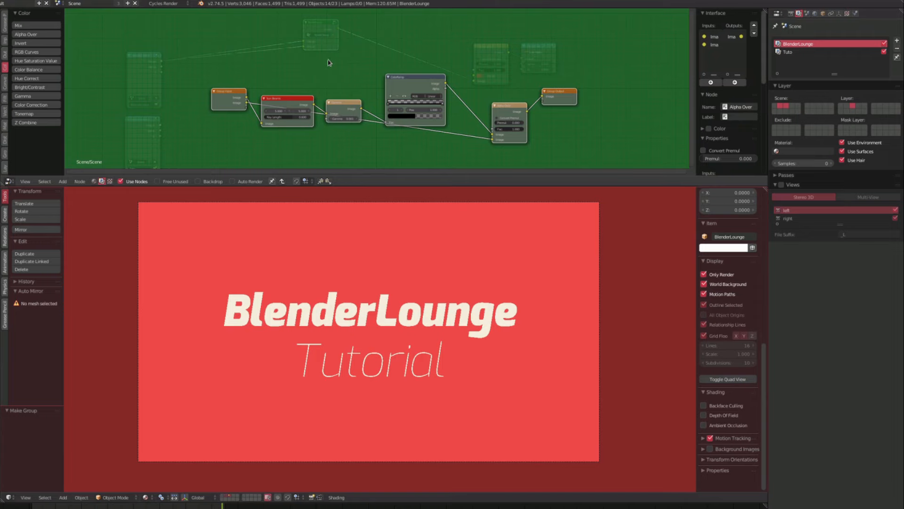
key("Tab")
- Rename the node group FlatShadow and position it between Render Layers and the remaining Alpha Over node
left_click_drag(329, 63, 324, 57)
double_click(317, 49)
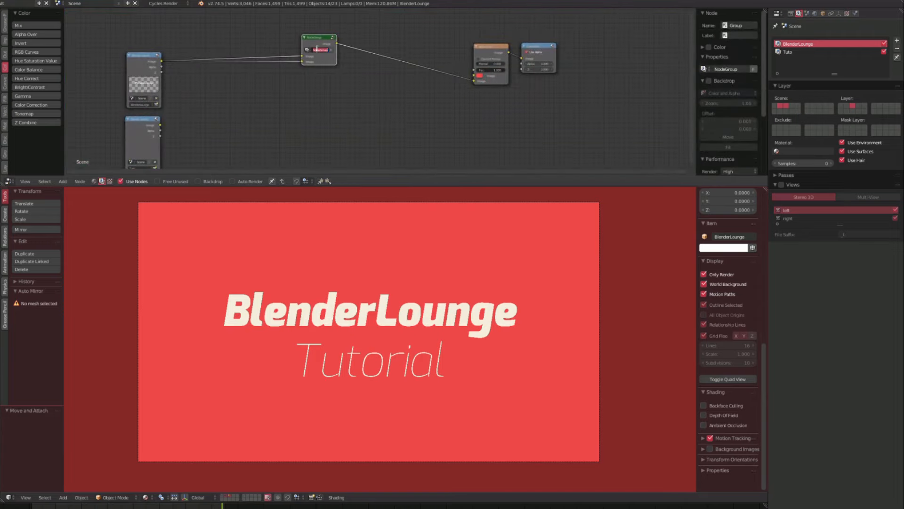
type("s")
type("latShadow")
key("Return")
scroll(329, 62, "up", 2)
middle_click_drag(329, 59, 435, 66)
left_click_drag(406, 58, 380, 64)
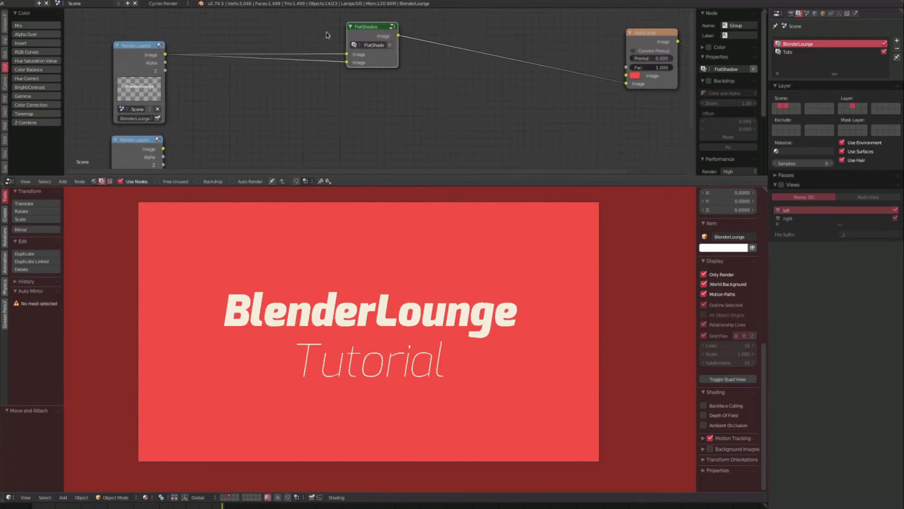
- Inside the FlatShadow group, link the first Group Input image to Alpha Over's second image input and remove the redundant second group input
key("Tab")
middle_click_drag(324, 84, 308, 40)
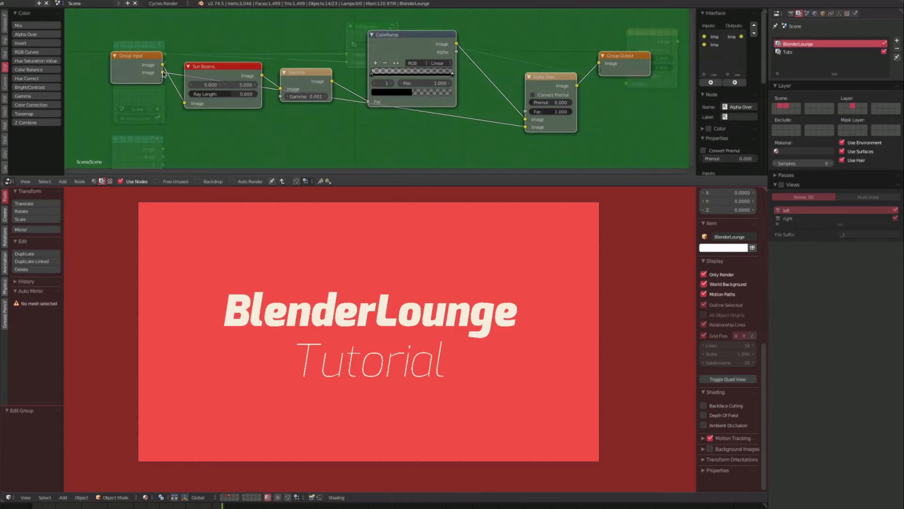
left_click_drag(163, 65, 537, 129)
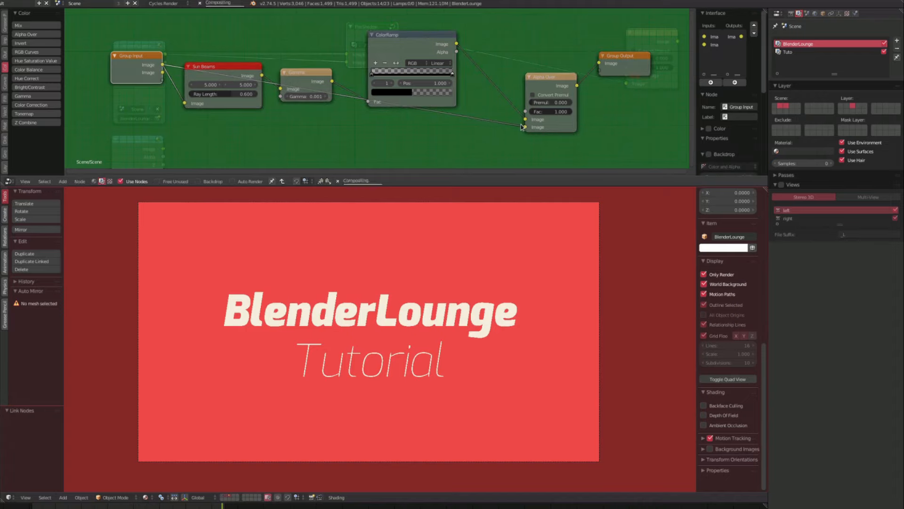
left_click(715, 45)
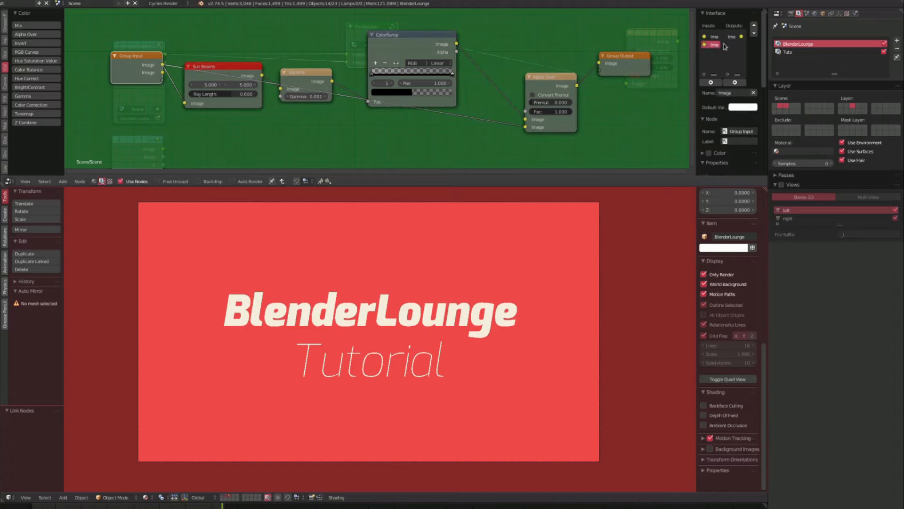
left_click(753, 93)
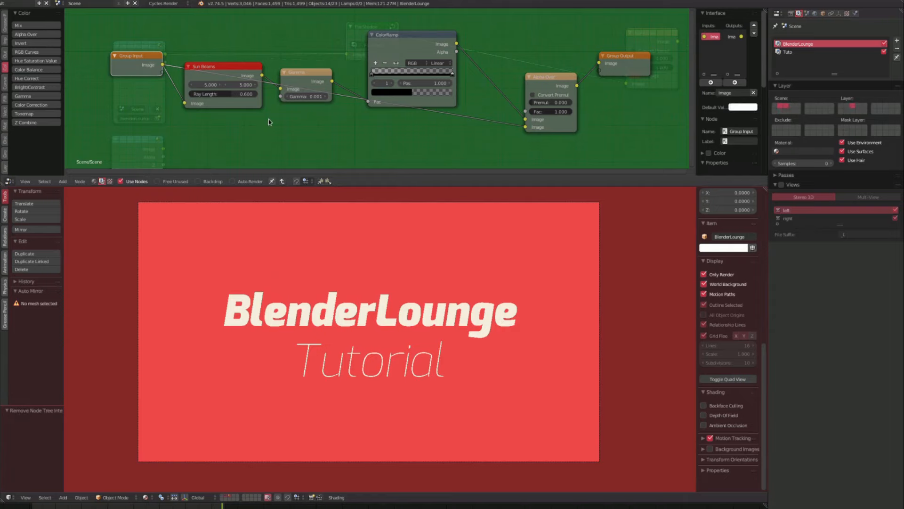
key("Tab")
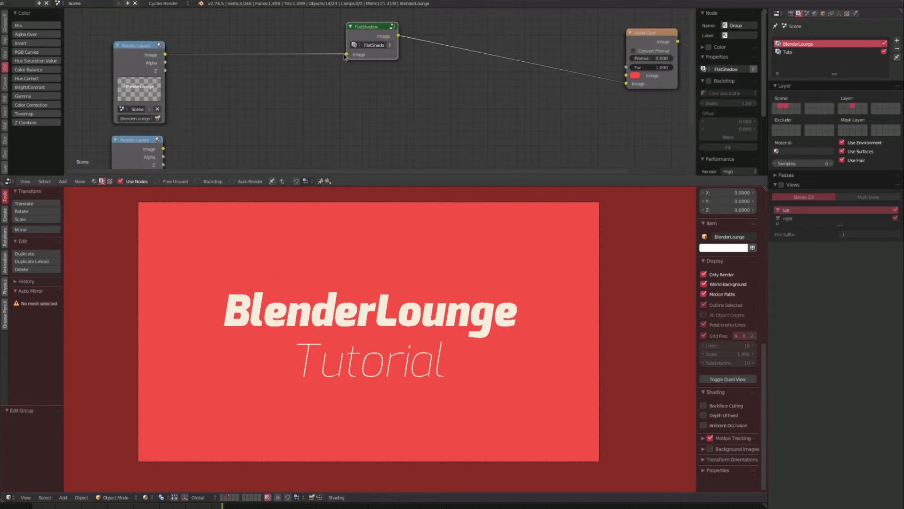
- Render the current frame to check the BlenderLounge text's flat shadow through the node group
scroll(344, 57, "down", 2)
middle_click_drag(495, 87, 469, 81)
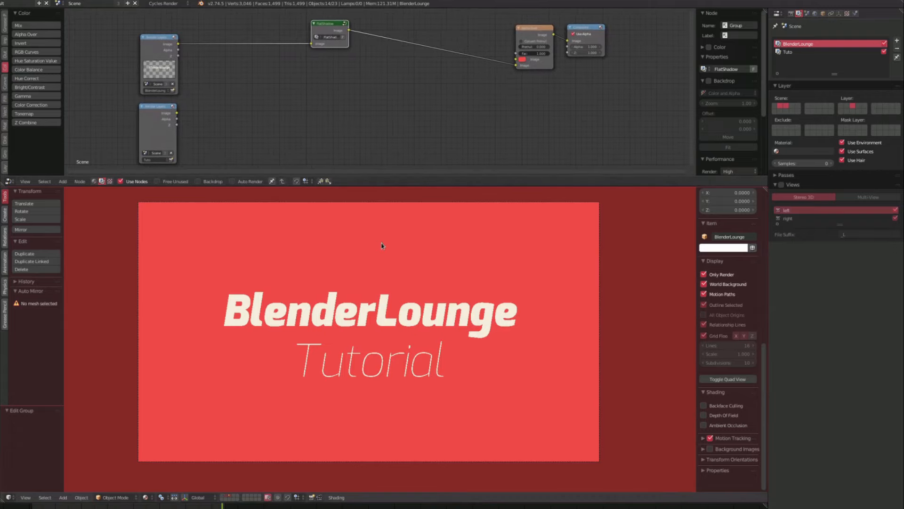
key("F12")
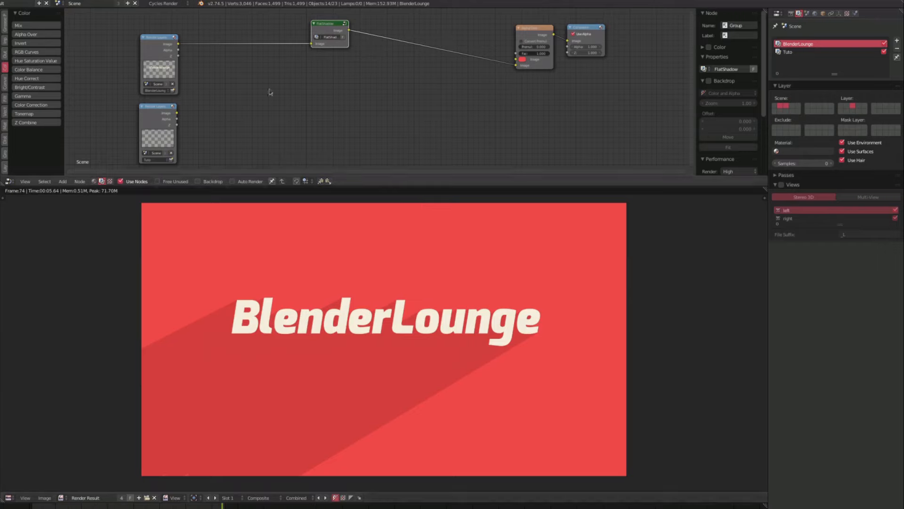
- Move the FlatShadow node closer to Render Layers, duplicate it below, and link the Tuto Render Layers image to the copy
left_click_drag(332, 27, 295, 43)
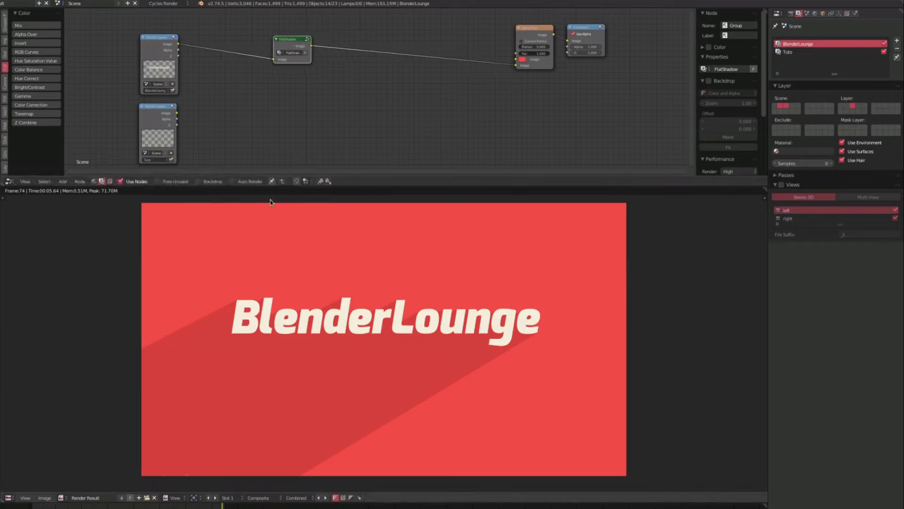
left_click(155, 108)
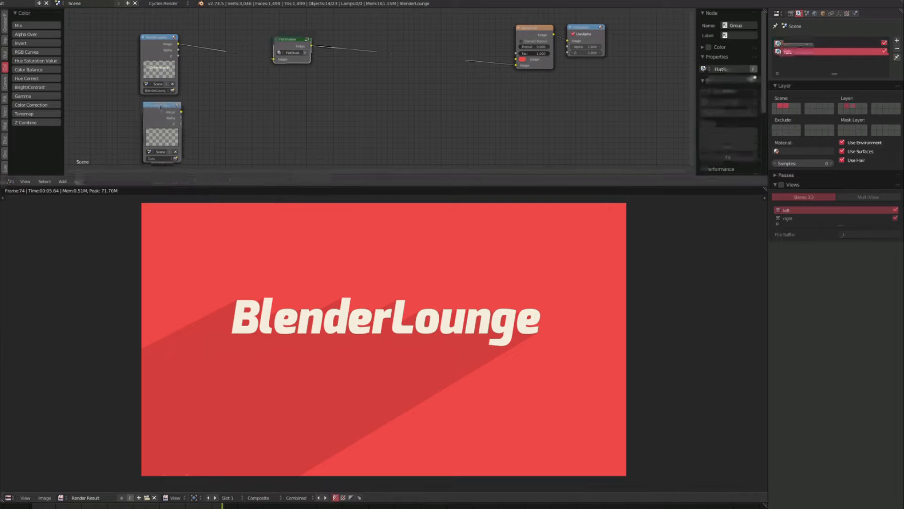
left_click_drag(287, 43, 278, 43)
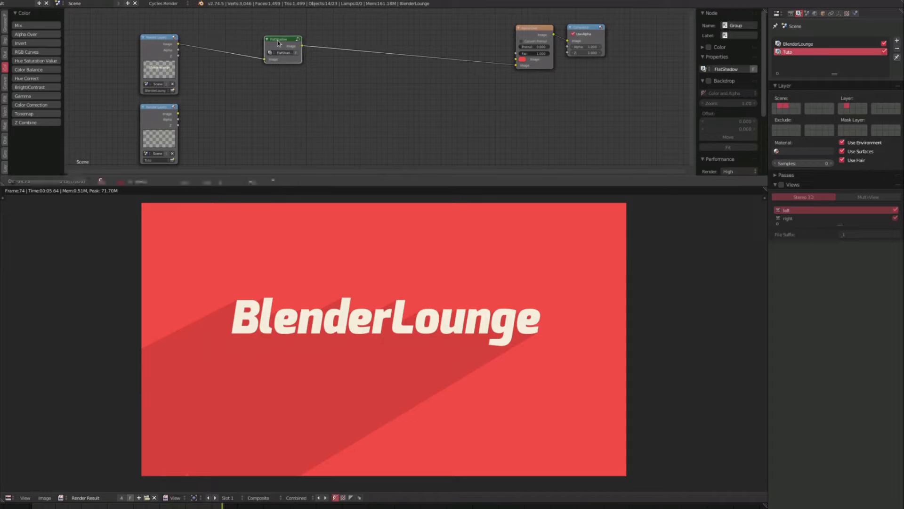
key("shift+d")
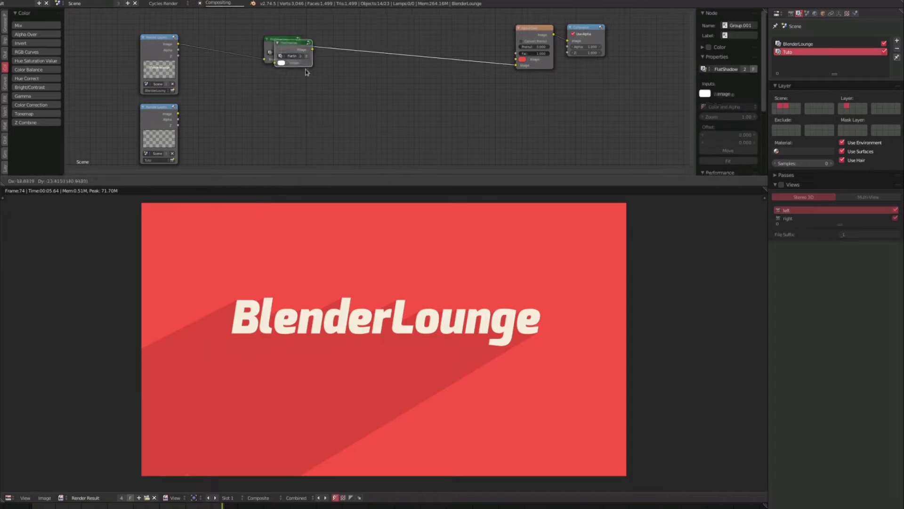
left_click(276, 103)
left_click_drag(179, 114, 264, 118)
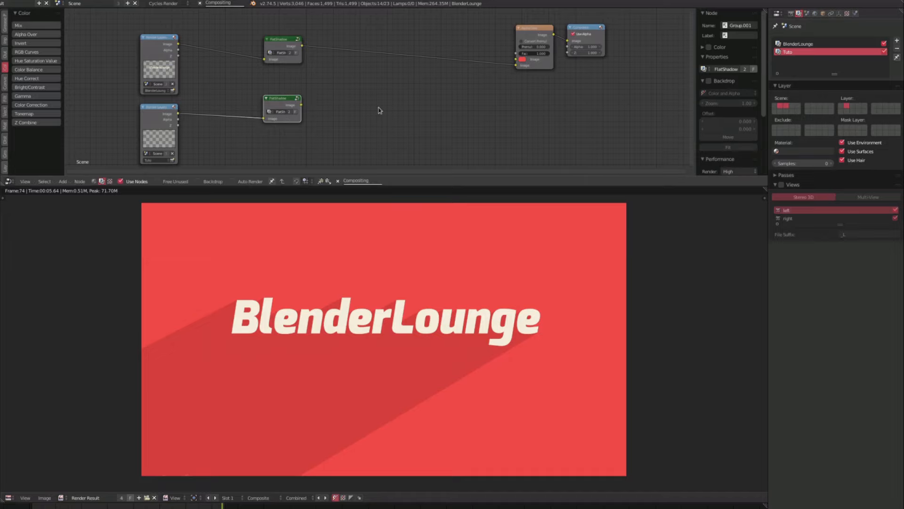
- Add an Alpha Over node combining both FlatShadow outputs and link its output to the red-background Alpha Over's second image input
left_click(35, 34)
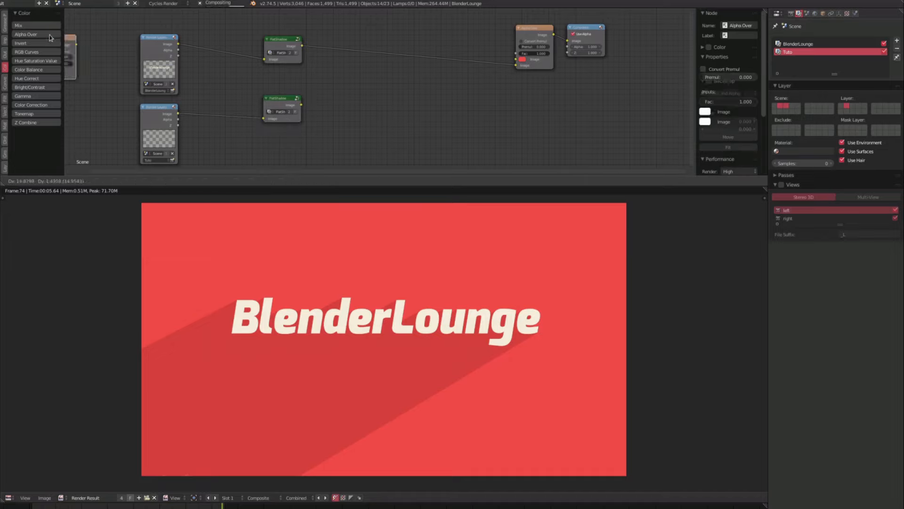
left_click(386, 69)
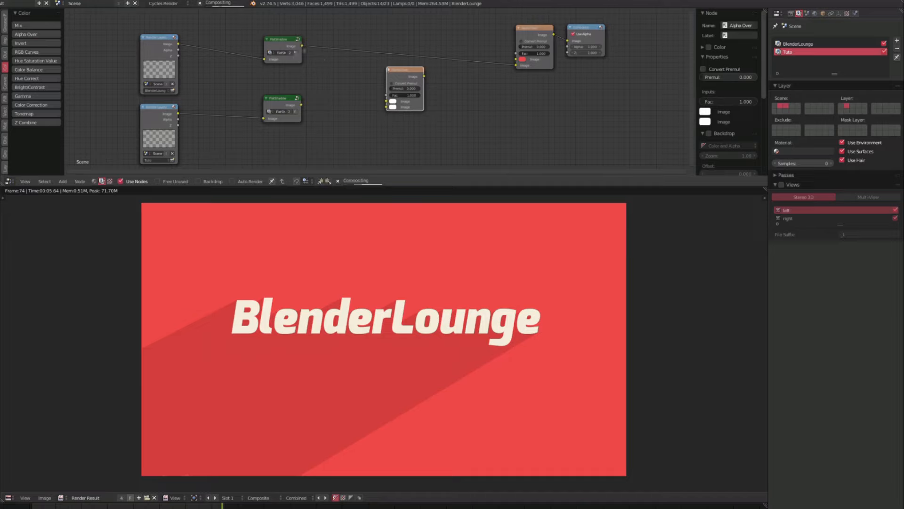
left_click_drag(301, 46, 387, 101)
left_click_drag(301, 105, 387, 101)
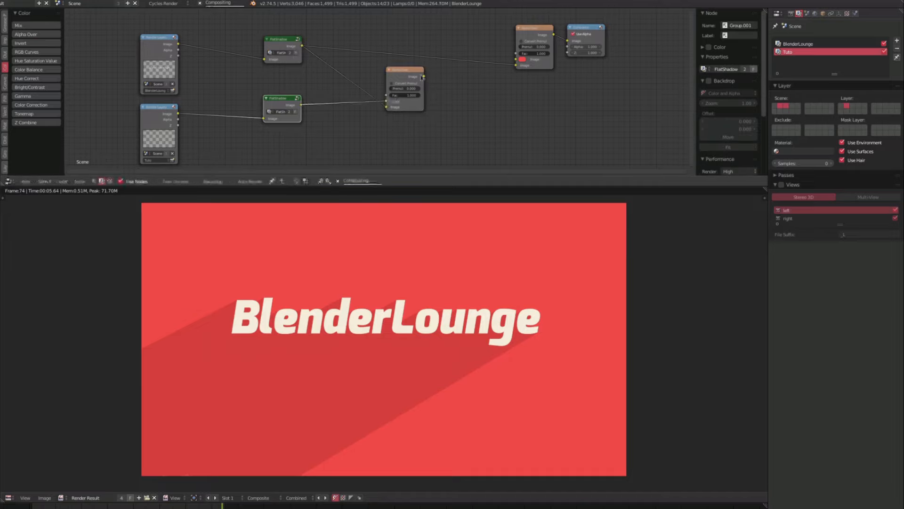
left_click_drag(423, 76, 488, 61)
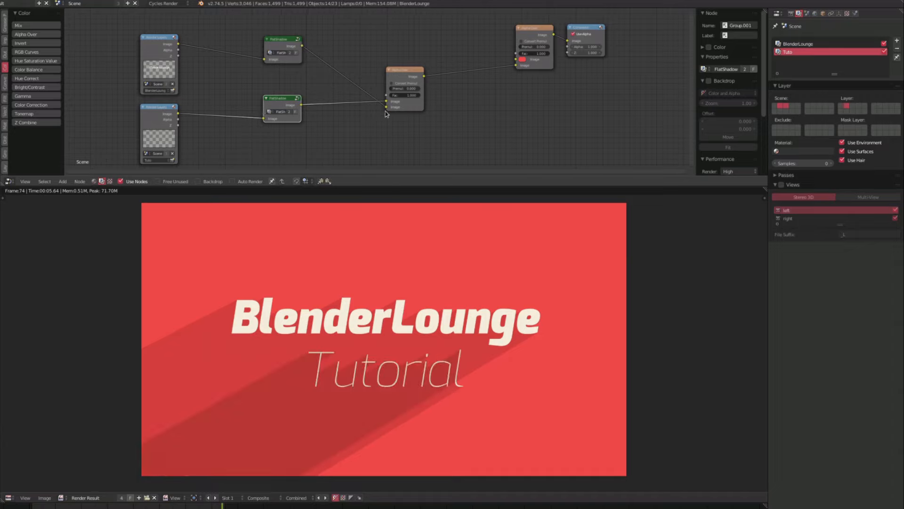
- Swap the new Alpha Over's image inputs so the Tuto layer is second, and view the rendered animation in the player window
left_click_drag(385, 106, 387, 101)
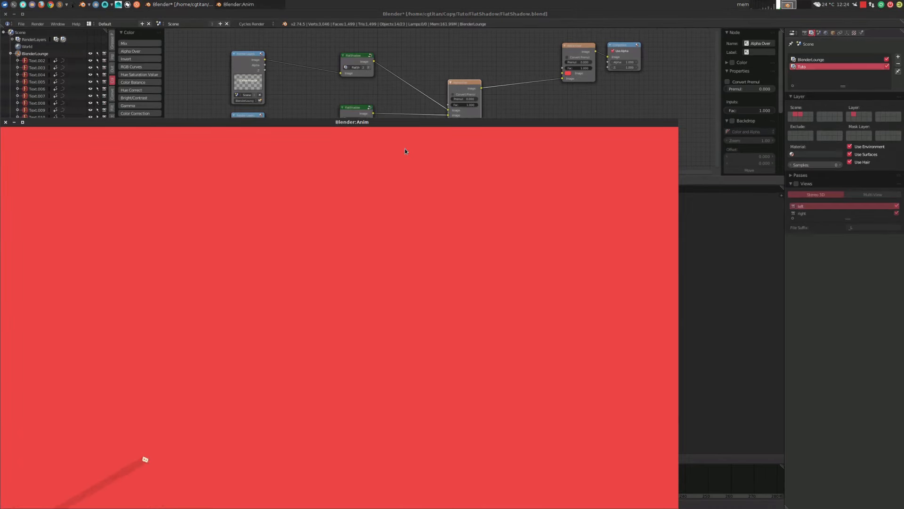
left_click_drag(349, 124, 457, 82)
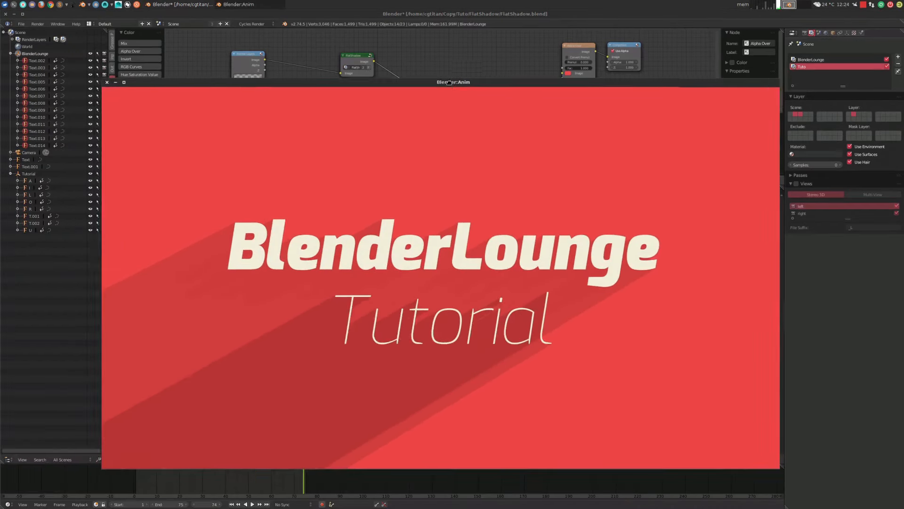